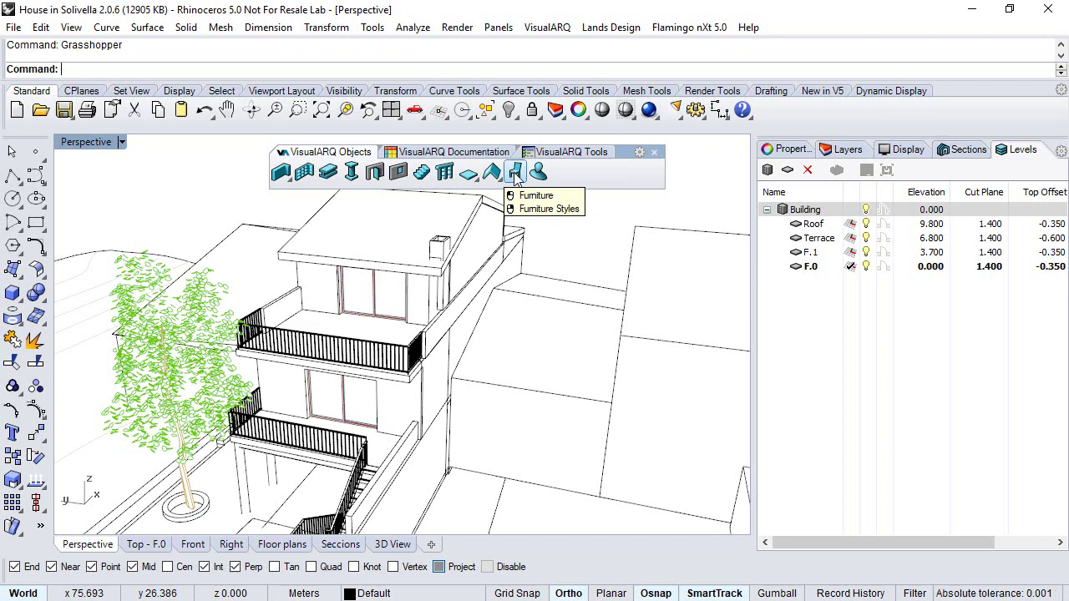
Step: Orbit the Perspective view so the House in Solivella model is seen from a new angle
{"action": "right_click_drag", "start_coordinate": [501, 250], "coordinate": [359, 142]}
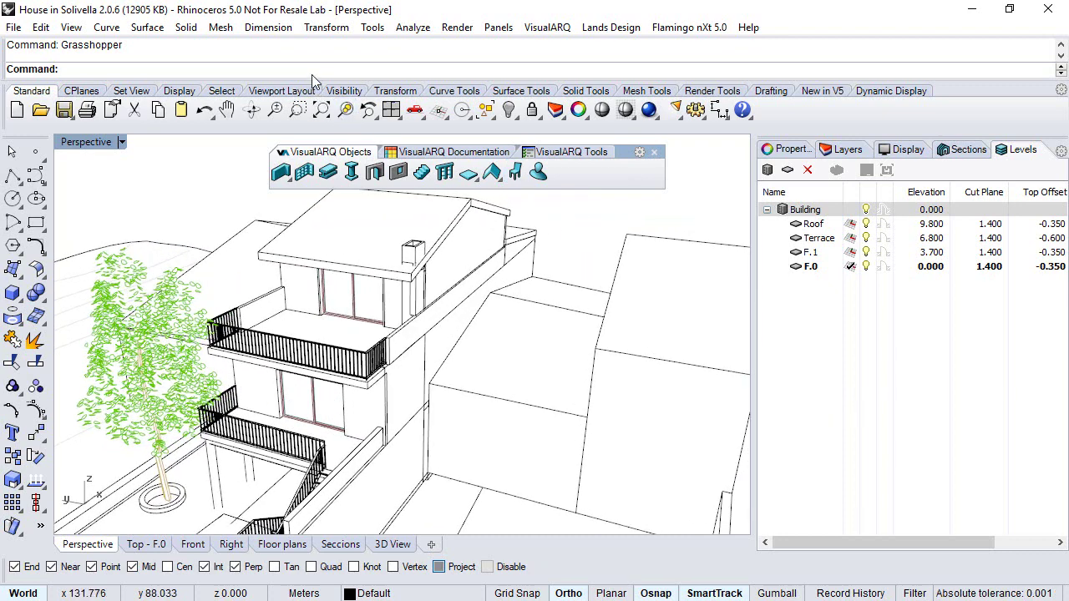
Step: Launch Grasshopper and open the recent Wardrobe definition
{"action": "type", "text": "Grasshopper"}
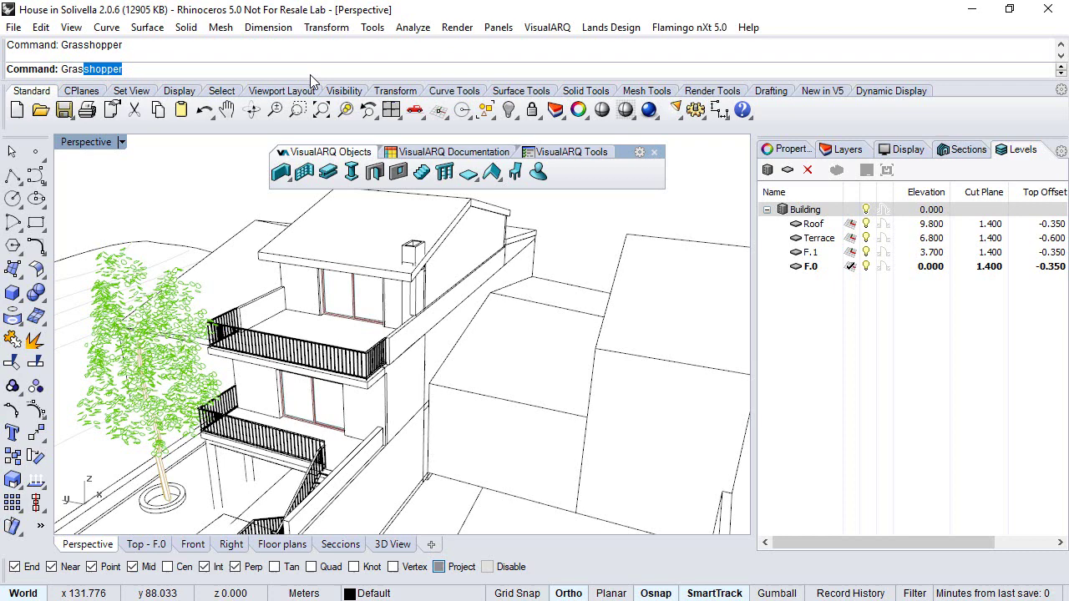
{"action": "key", "text": "Return"}
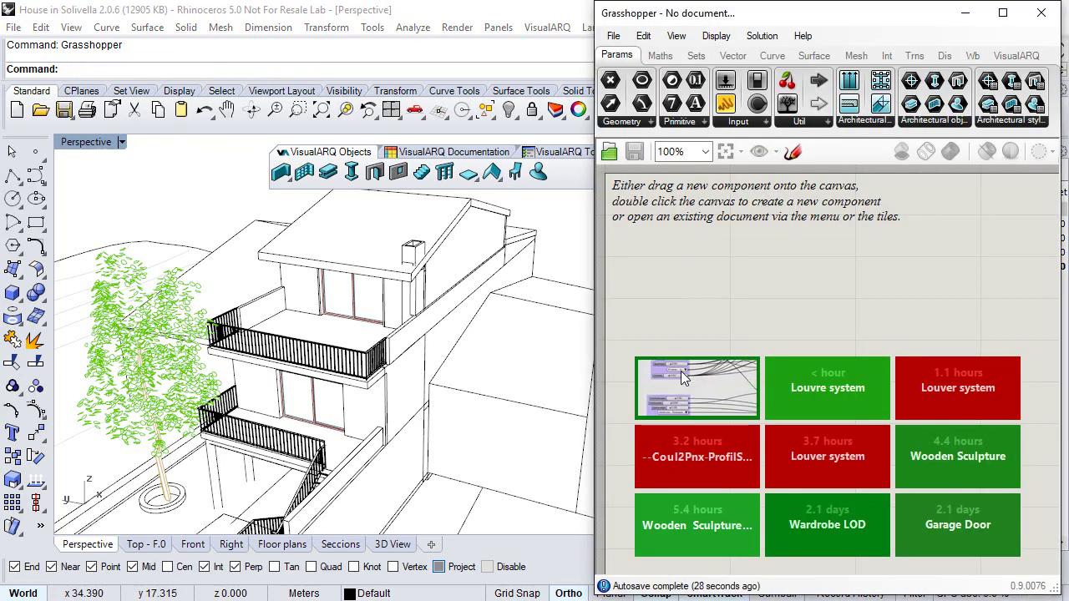
{"action": "left_click", "coordinate": [680, 375]}
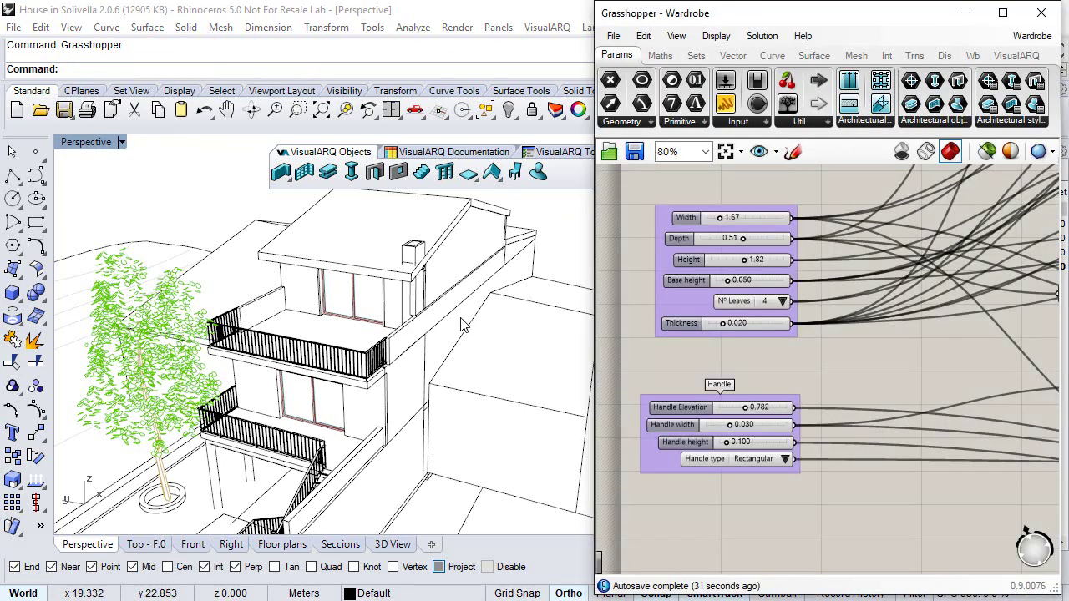
Step: Adjust the Width, Depth and Height sliders, resizing the wardrobe to width 1.18 and depth 0.50
{"action": "scroll", "coordinate": [464, 326], "scroll_direction": "up", "scroll_amount": 8}
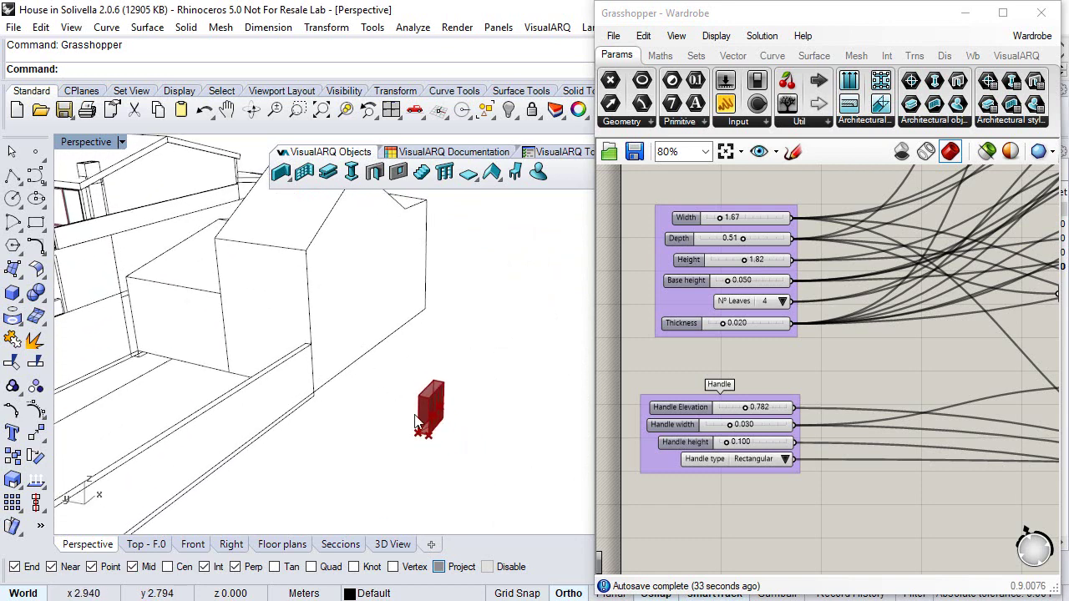
{"action": "scroll", "coordinate": [415, 416], "scroll_direction": "up", "scroll_amount": 5}
{"action": "right_click_drag", "start_coordinate": [442, 428], "coordinate": [341, 414]}
{"action": "scroll", "coordinate": [331, 415], "scroll_direction": "up", "scroll_amount": 4}
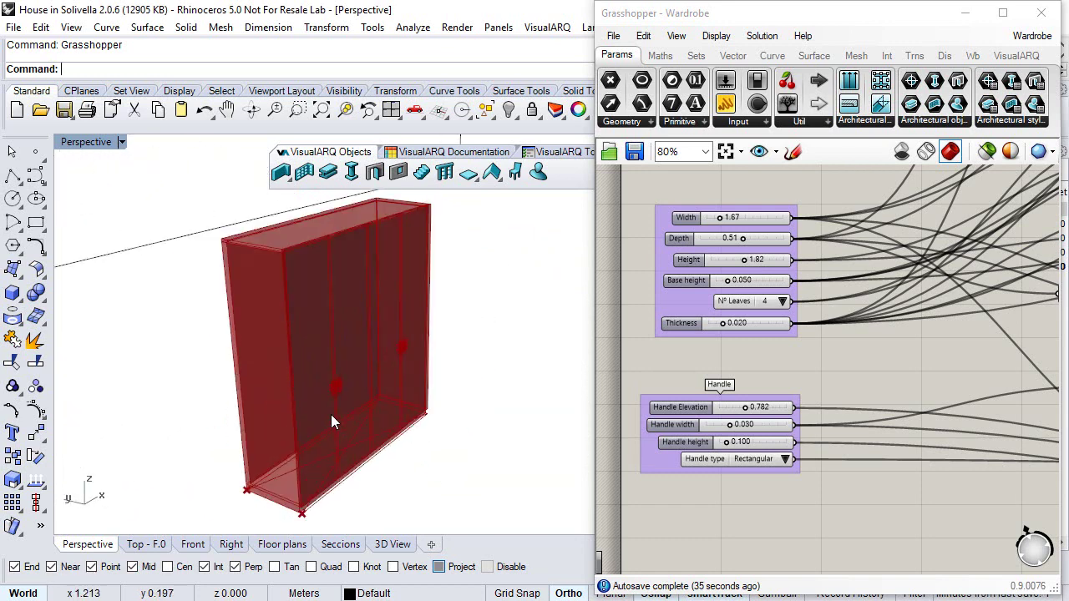
{"action": "right_click_drag", "start_coordinate": [800, 358], "coordinate": [796, 371]}
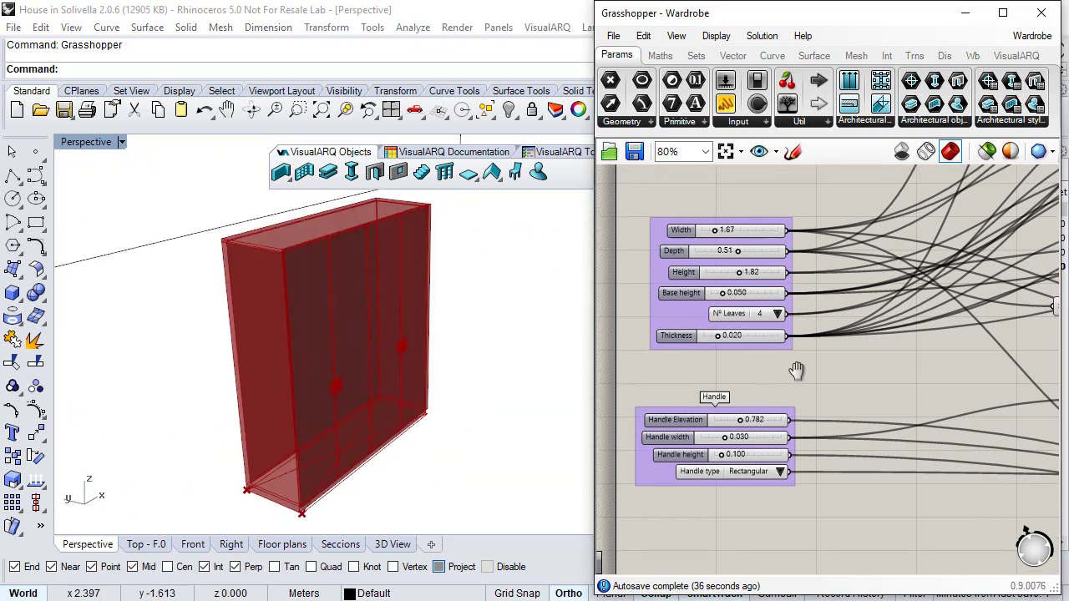
{"action": "scroll", "coordinate": [685, 212], "scroll_direction": "up", "scroll_amount": 3}
{"action": "left_click_drag", "start_coordinate": [747, 240], "coordinate": [725, 241]}
{"action": "left_click_drag", "start_coordinate": [768, 276], "coordinate": [765, 276]}
{"action": "right_click_drag", "start_coordinate": [779, 354], "coordinate": [774, 298]}
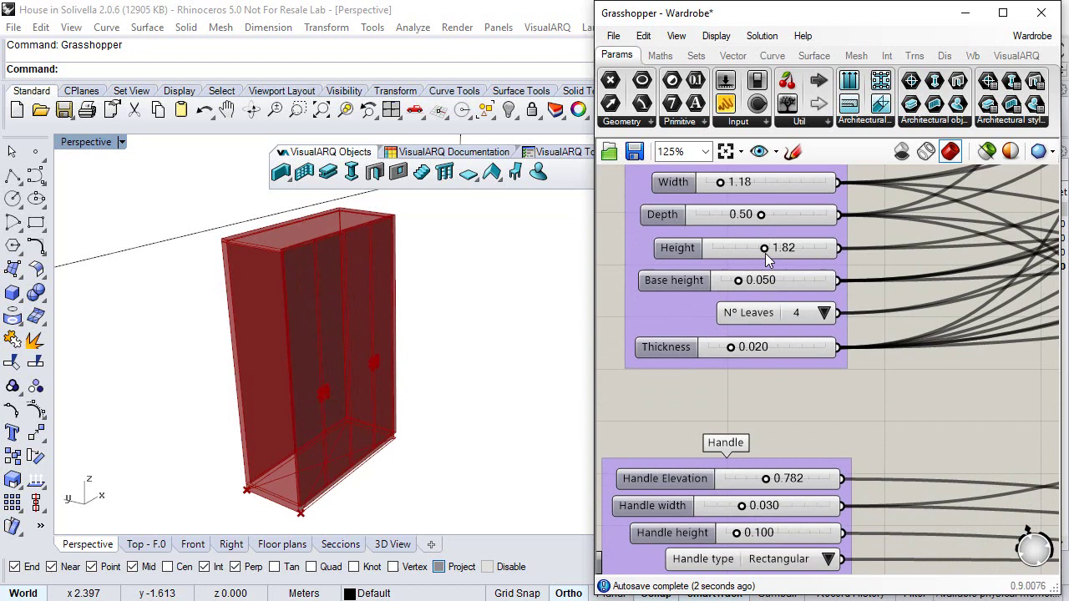
{"action": "mouse_move", "coordinate": [764, 248]}
{"action": "left_mouse_down"}
{"action": "mouse_move", "coordinate": [772, 250]}
{"action": "mouse_move", "coordinate": [763, 248]}
{"action": "left_mouse_up"}
{"action": "scroll", "coordinate": [800, 337], "scroll_direction": "down", "scroll_amount": 6}
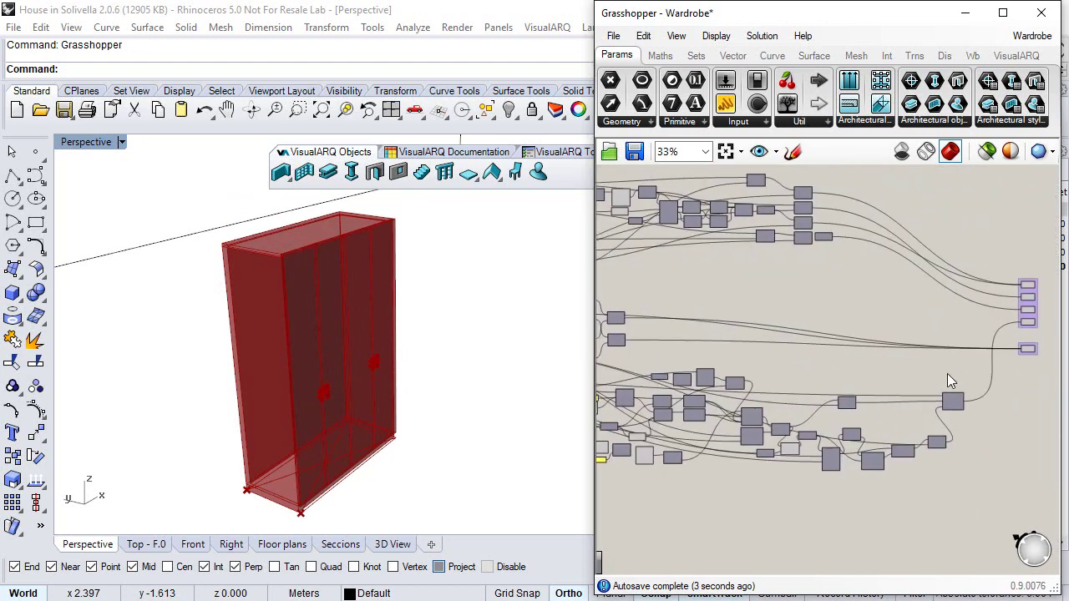
Step: Preview the 3D geometry outputs to see which holds the body, doors and handles
{"action": "right_click_drag", "start_coordinate": [946, 373], "coordinate": [816, 344]}
{"action": "scroll", "coordinate": [816, 344], "scroll_direction": "up", "scroll_amount": 6}
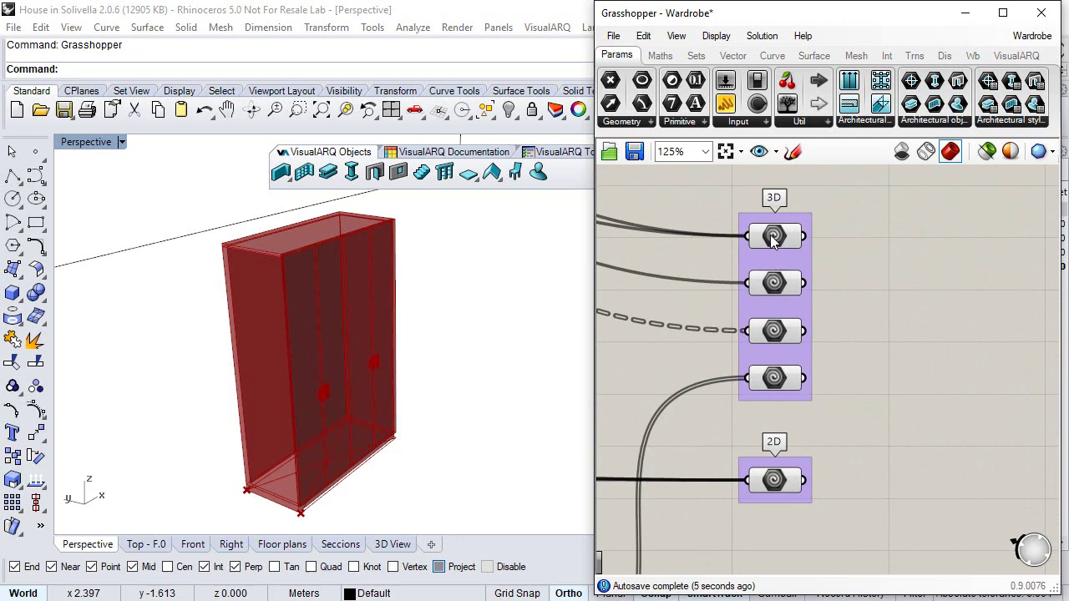
{"action": "left_click", "coordinate": [773, 238]}
{"action": "right_click_drag", "start_coordinate": [350, 376], "coordinate": [529, 367]}
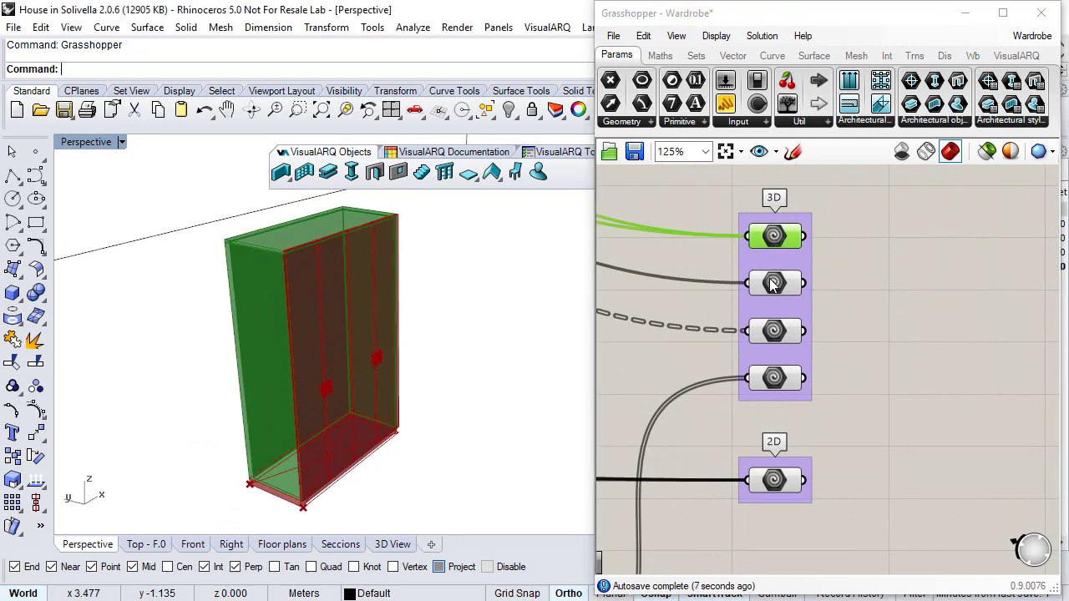
{"action": "left_click", "coordinate": [774, 332]}
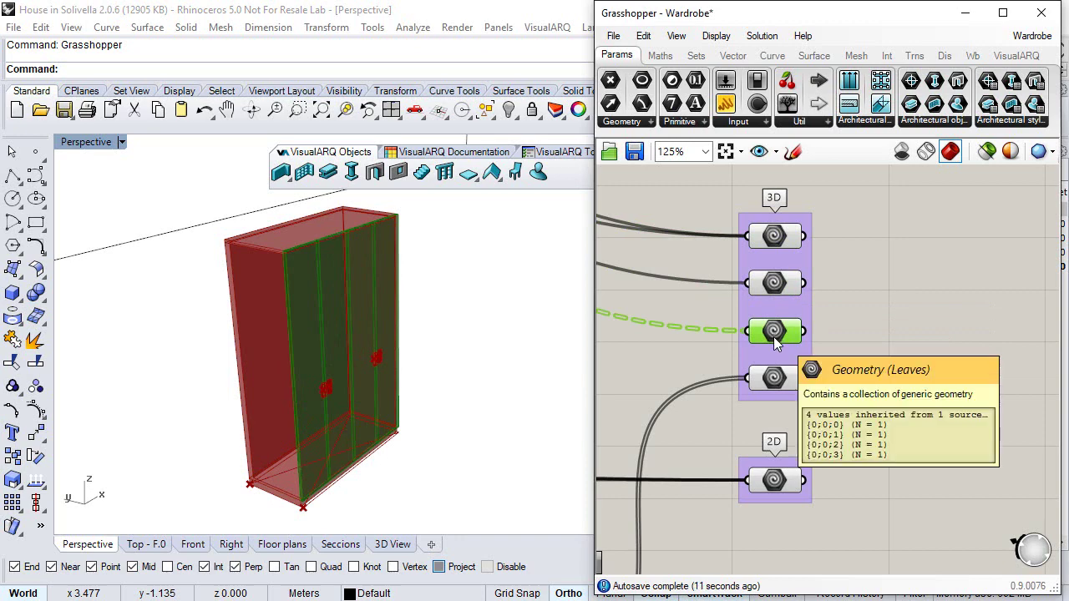
{"action": "left_click", "coordinate": [771, 380]}
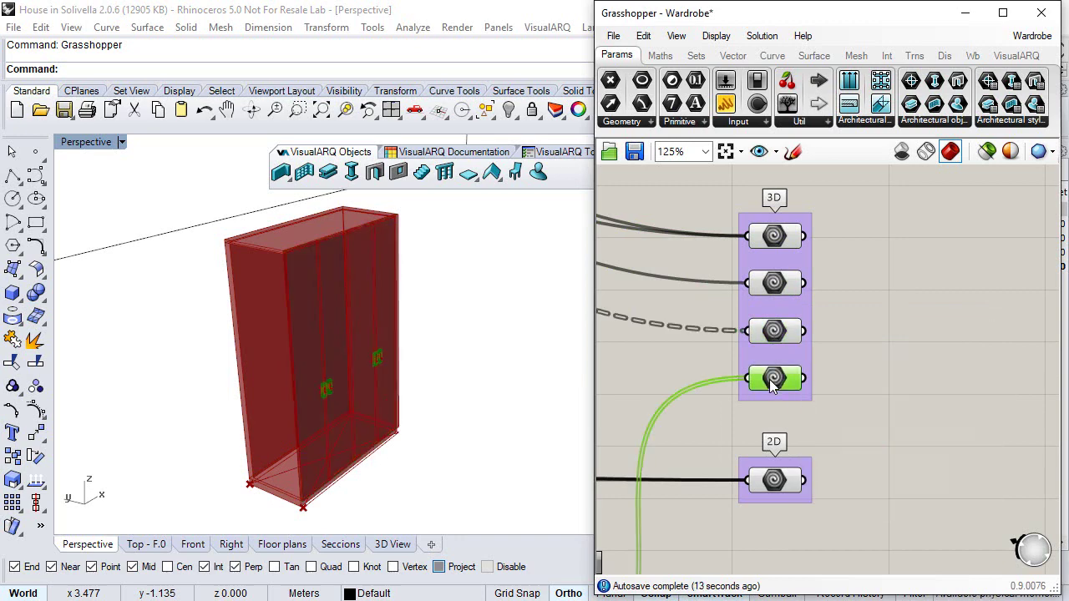
{"action": "left_click", "coordinate": [776, 333]}
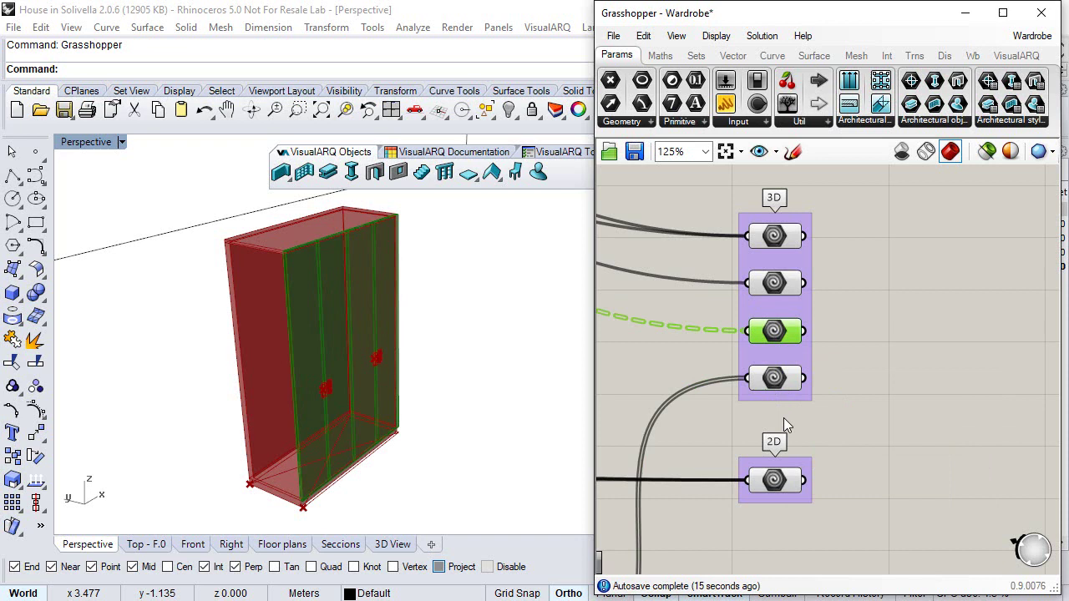
Step: Preview the 2D geometry output, then save the Wardrobe definition
{"action": "left_click", "coordinate": [770, 482]}
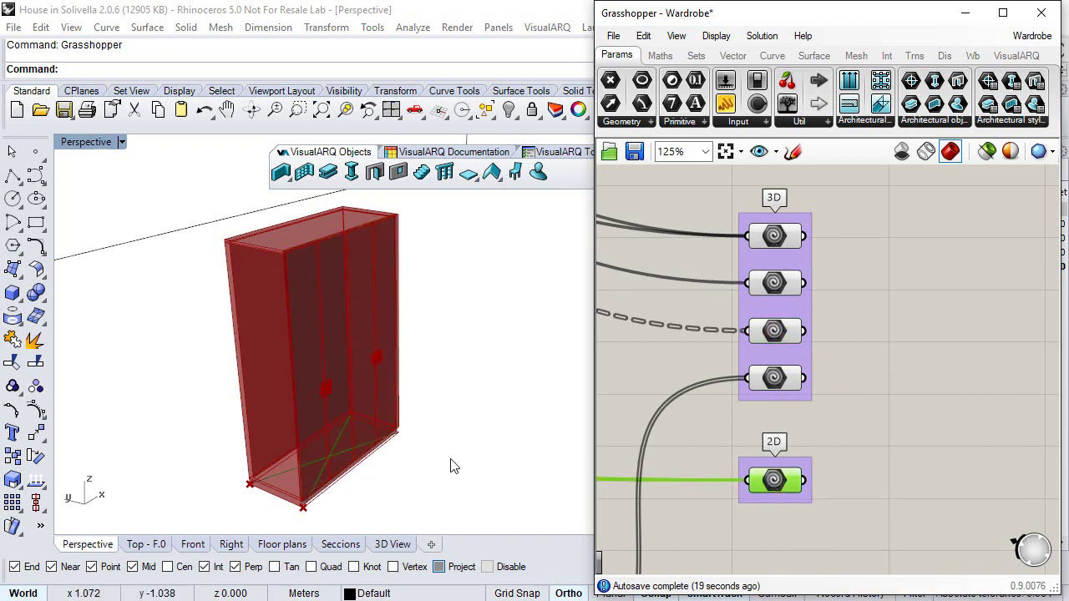
{"action": "left_click", "coordinate": [831, 358]}
{"action": "left_click", "coordinate": [632, 153]}
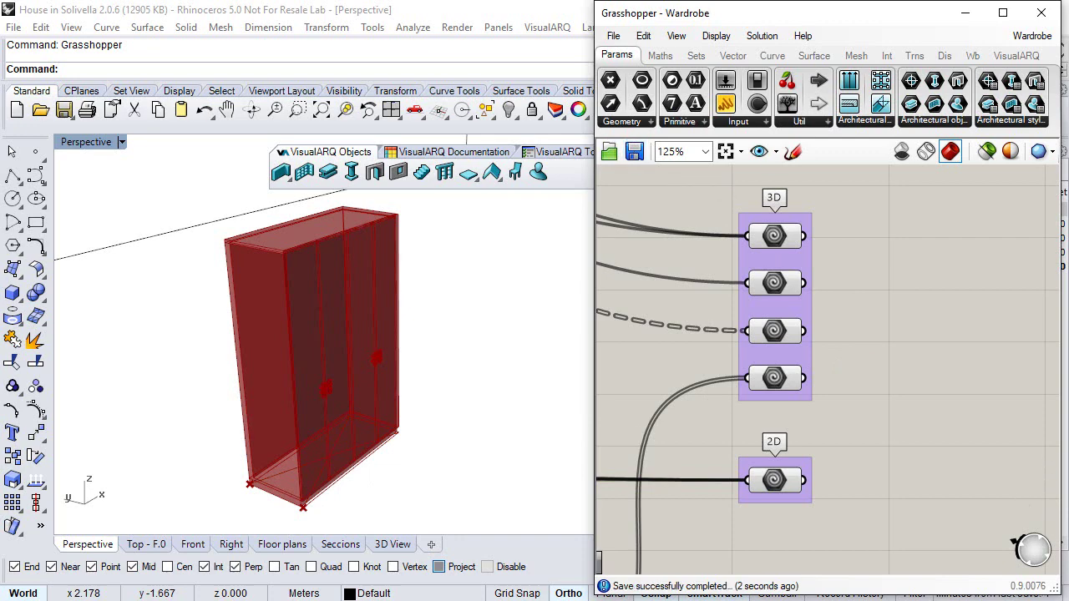
Step: Close Grasshopper and zoom out to see the whole house
{"action": "left_click", "coordinate": [1040, 12]}
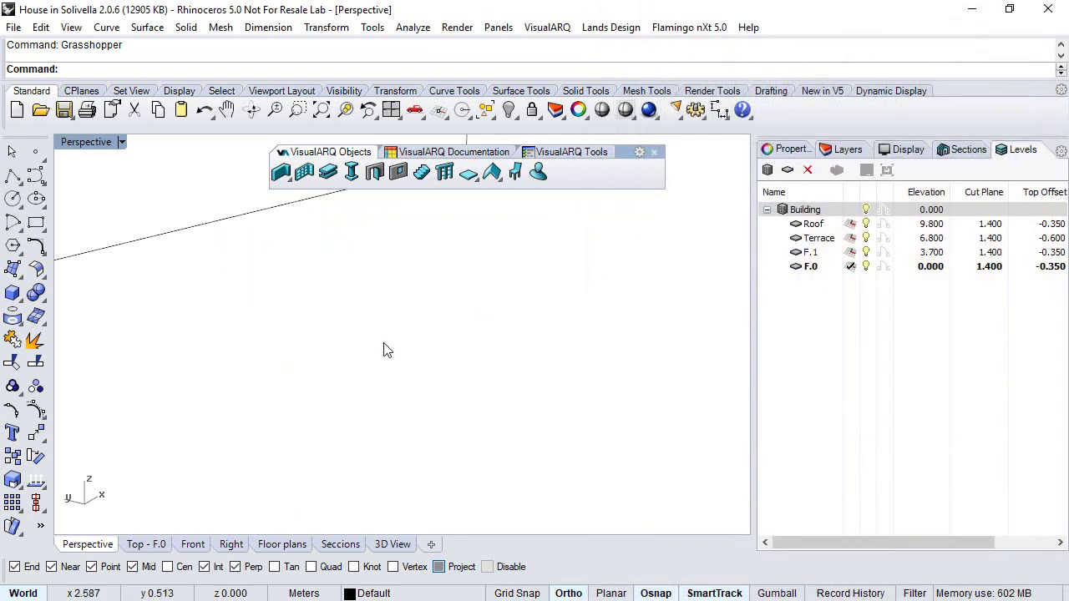
{"action": "scroll", "coordinate": [476, 434], "scroll_direction": "down", "scroll_amount": 10}
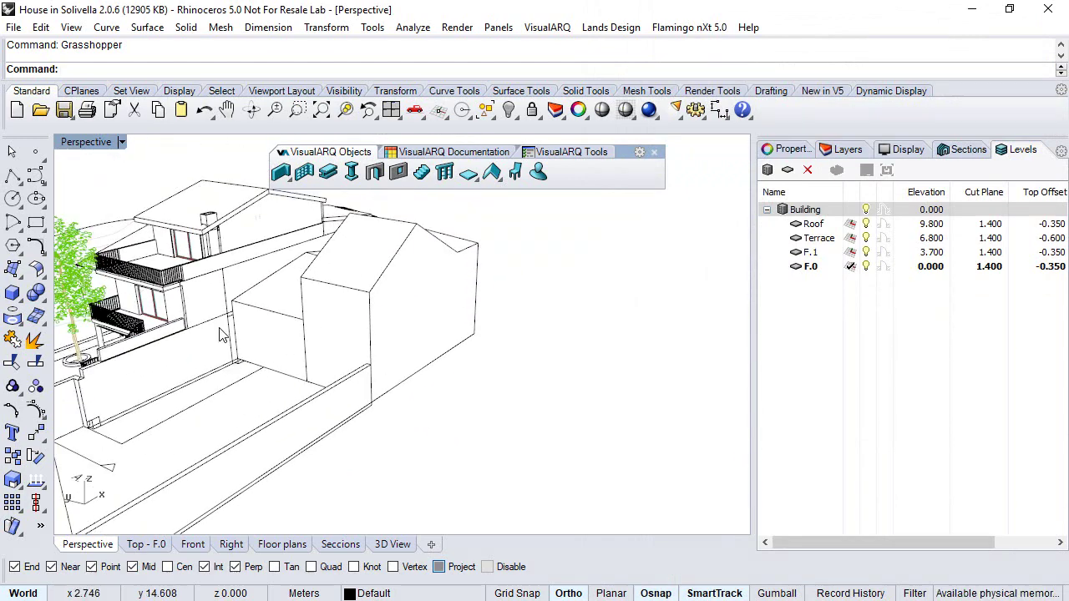
{"action": "right_click_drag", "start_coordinate": [472, 434], "coordinate": [526, 377], "text": "shift"}
{"action": "scroll", "coordinate": [447, 318], "scroll_direction": "up", "scroll_amount": 8}
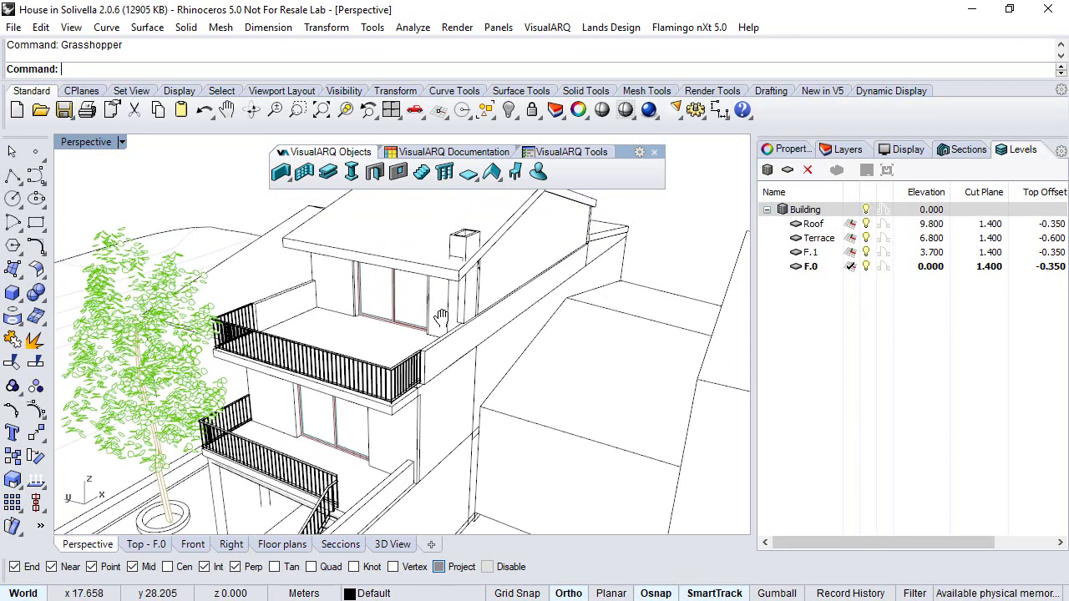
Step: Open Furniture Styles and start a new Grasshopper style in the wizard
{"action": "right_click", "coordinate": [516, 169]}
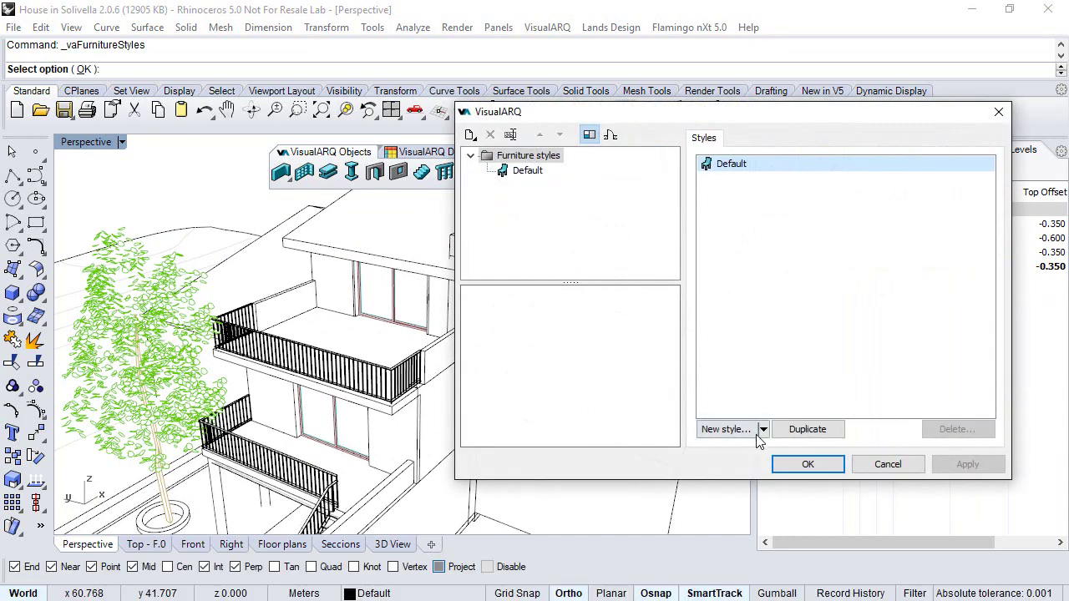
{"action": "left_click", "coordinate": [762, 430]}
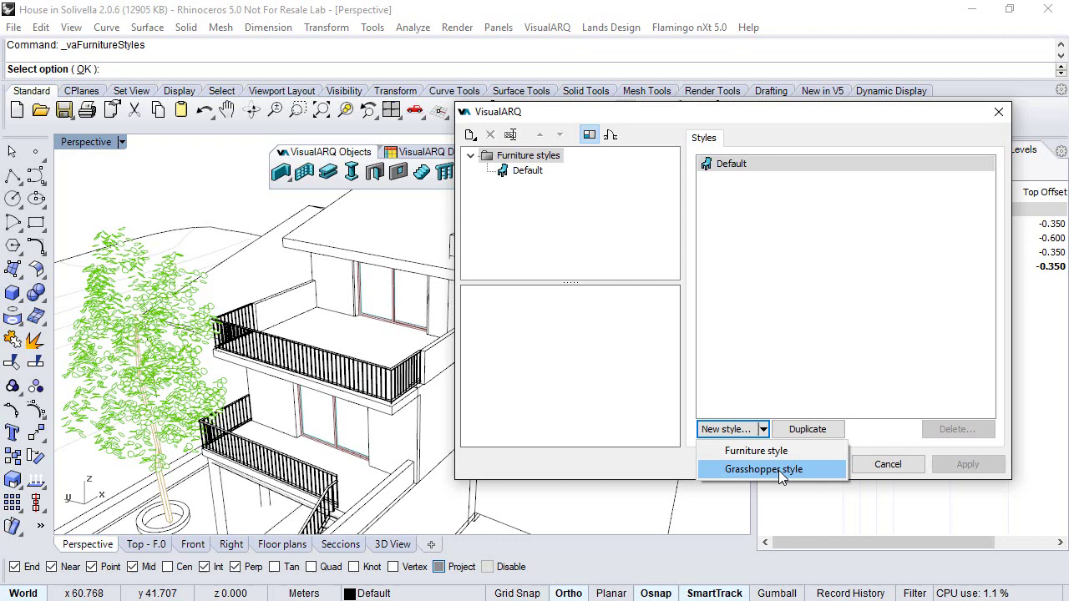
{"action": "left_click", "coordinate": [764, 469]}
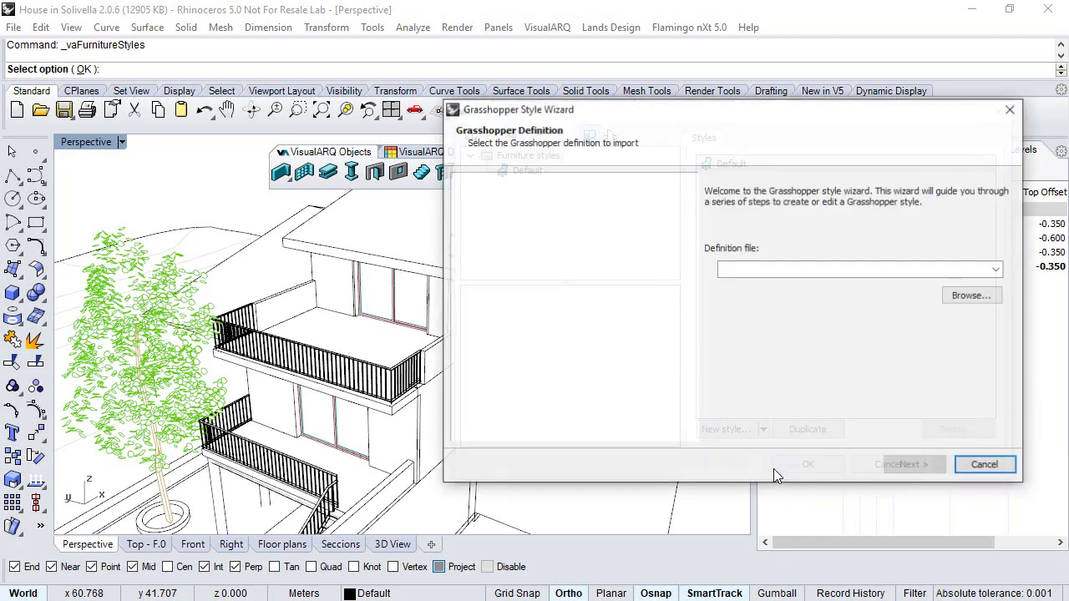
Step: Import Wardrobe.gh as the Wardrobe style in Meters and advance to the geometry page
{"action": "left_click", "coordinate": [960, 299]}
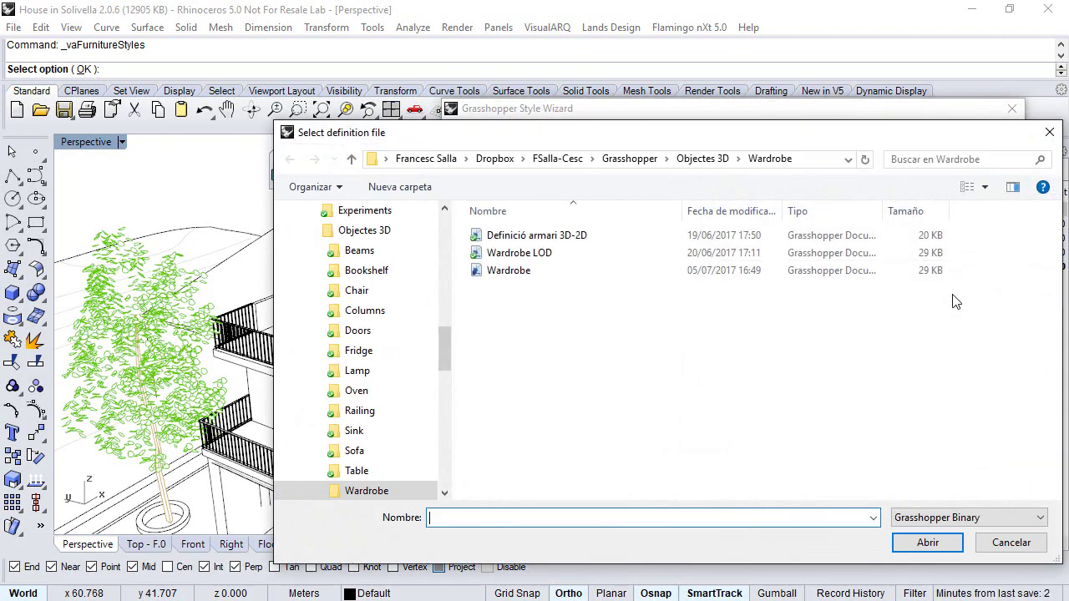
{"action": "left_click", "coordinate": [513, 272]}
{"action": "left_click", "coordinate": [920, 545]}
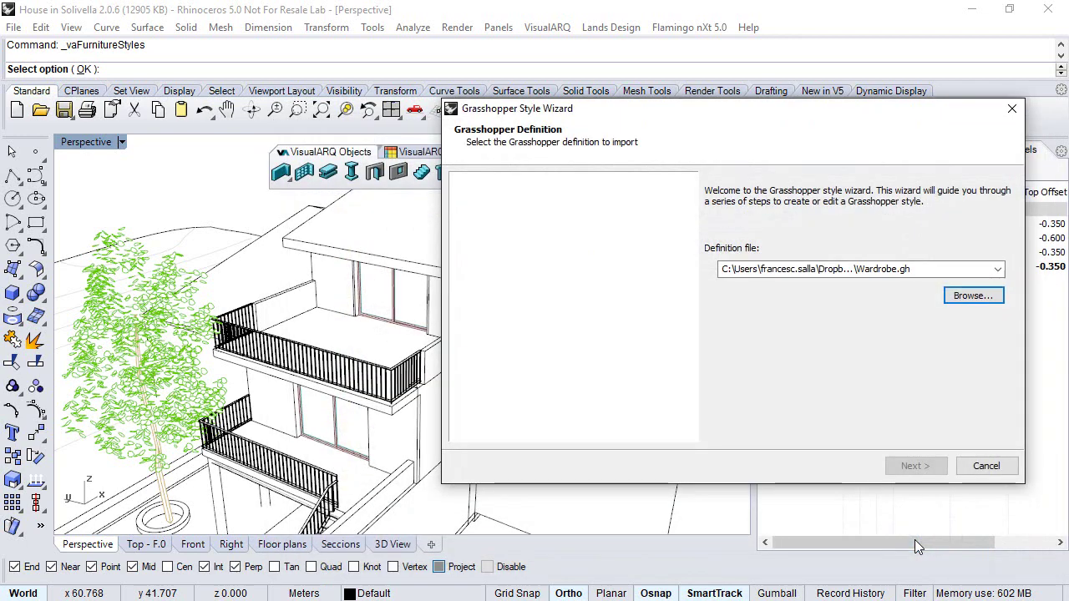
{"action": "left_click", "coordinate": [915, 466]}
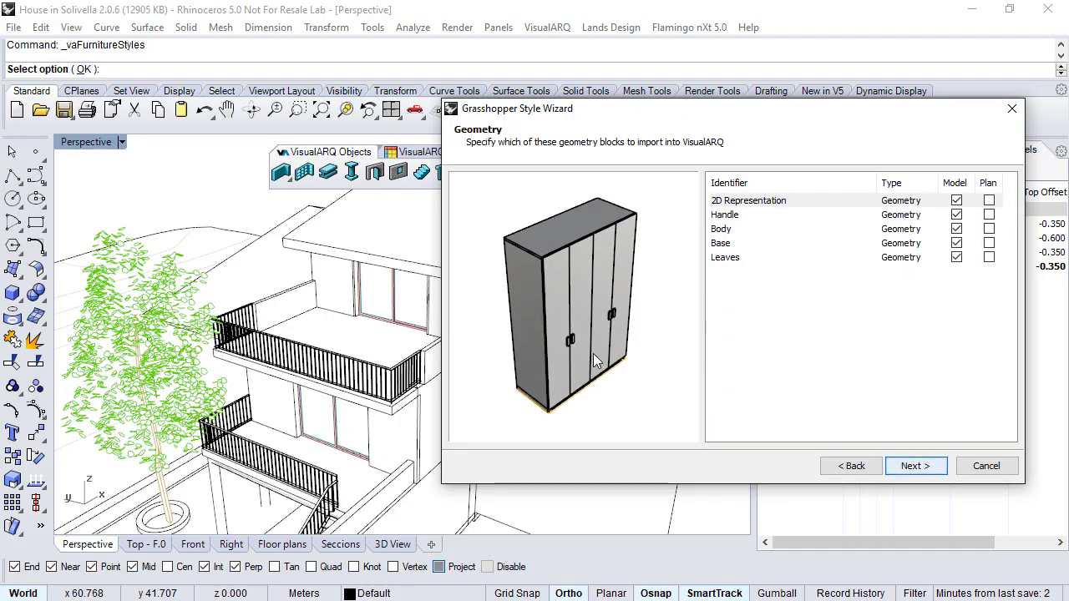
Step: Highlight the Handle, Body, Base and Leaves geometry blocks and rotate the wardrobe preview
{"action": "left_click", "coordinate": [724, 215]}
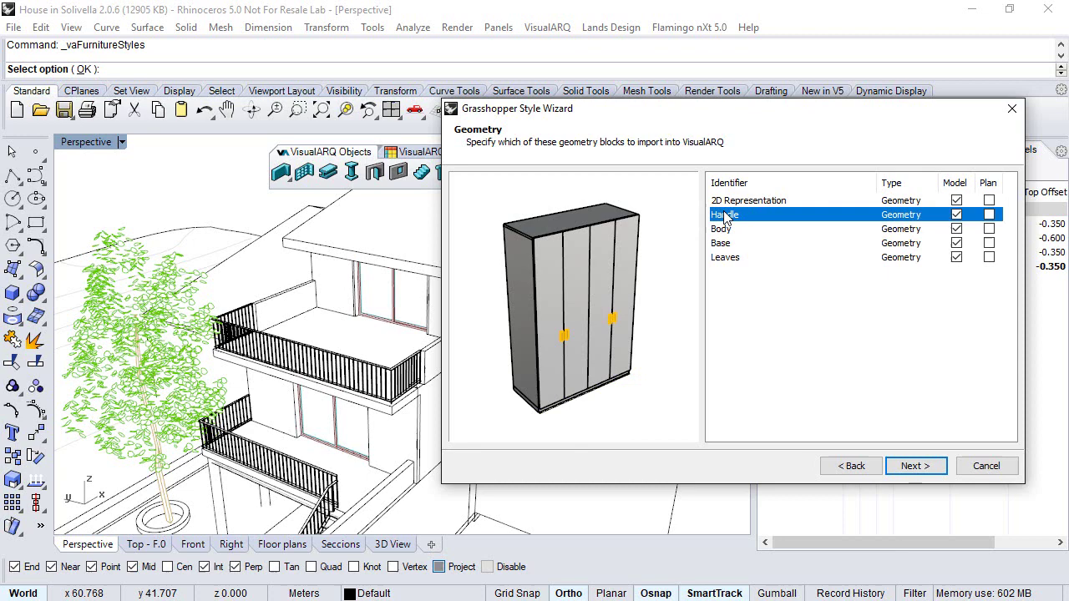
{"action": "left_click", "coordinate": [725, 229]}
{"action": "left_click", "coordinate": [726, 244]}
{"action": "left_click", "coordinate": [726, 258]}
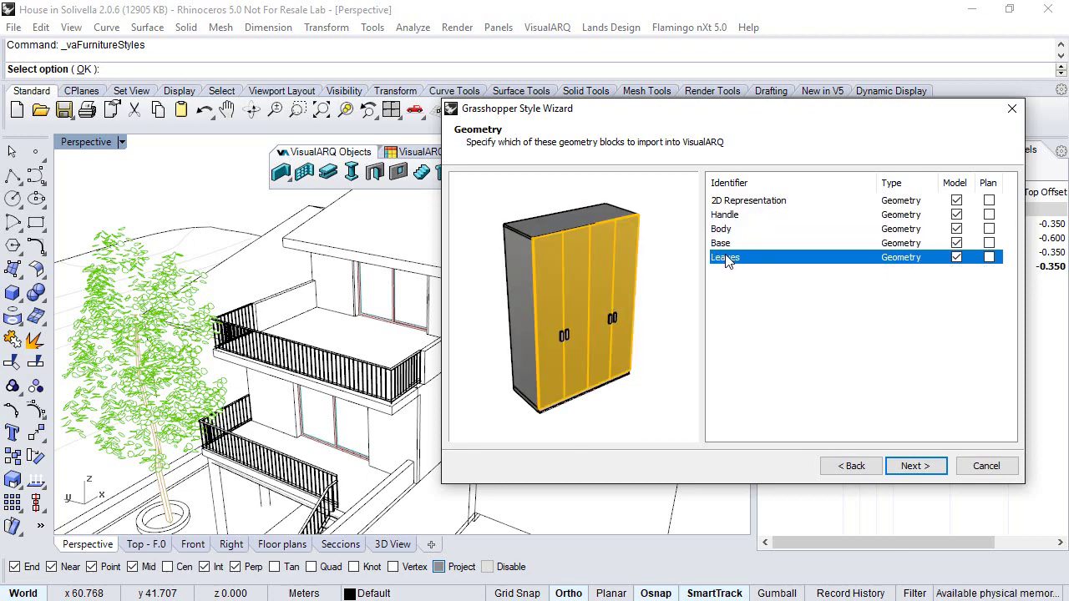
{"action": "mouse_move", "coordinate": [534, 292]}
{"action": "left_mouse_down"}
{"action": "mouse_move", "coordinate": [568, 294]}
{"action": "mouse_move", "coordinate": [541, 293]}
{"action": "left_mouse_up"}
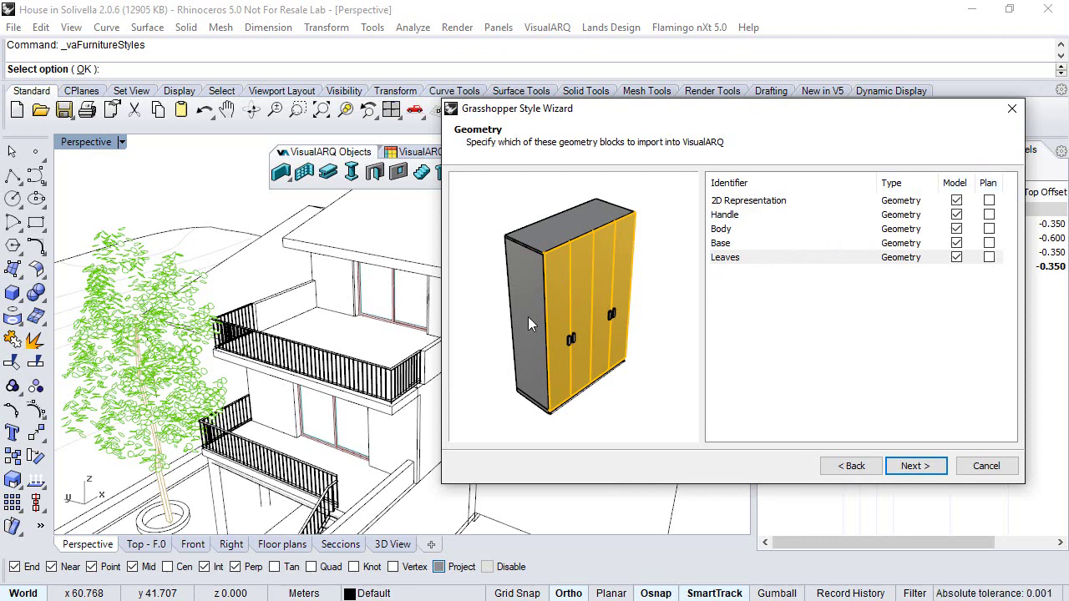
{"action": "right_click_drag", "start_coordinate": [529, 318], "coordinate": [562, 322]}
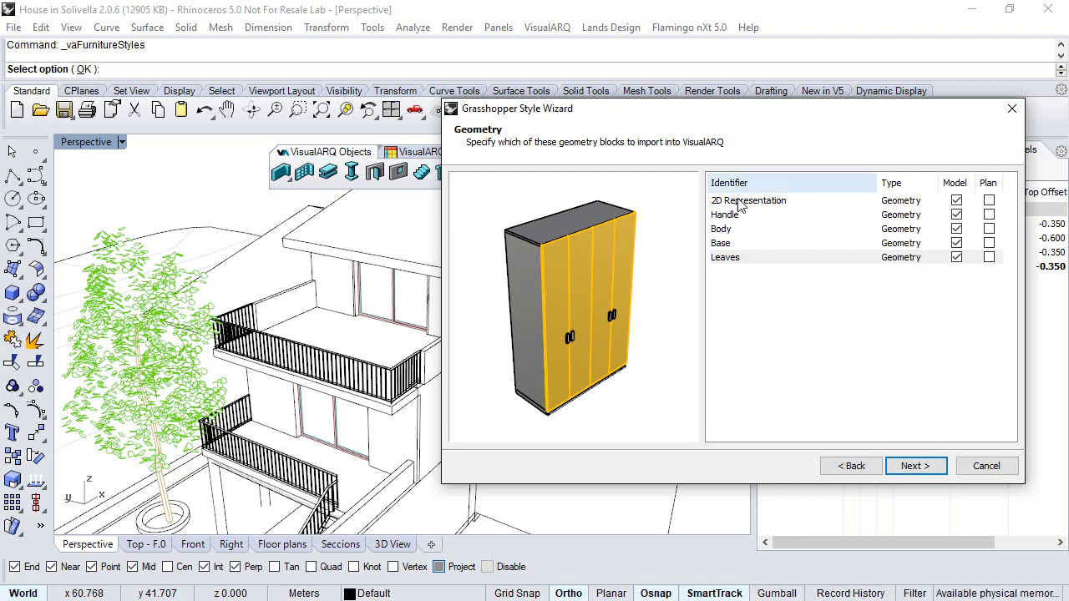
Step: Show the 2D Representation in plan only, then advance to the Parameters page
{"action": "left_click", "coordinate": [988, 202]}
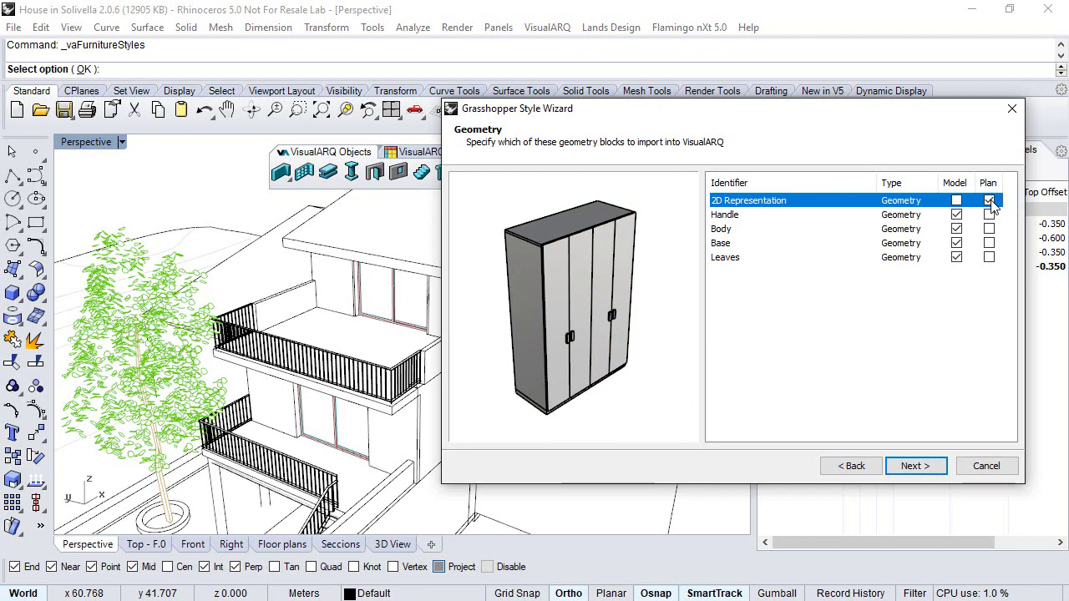
{"action": "left_click", "coordinate": [910, 466]}
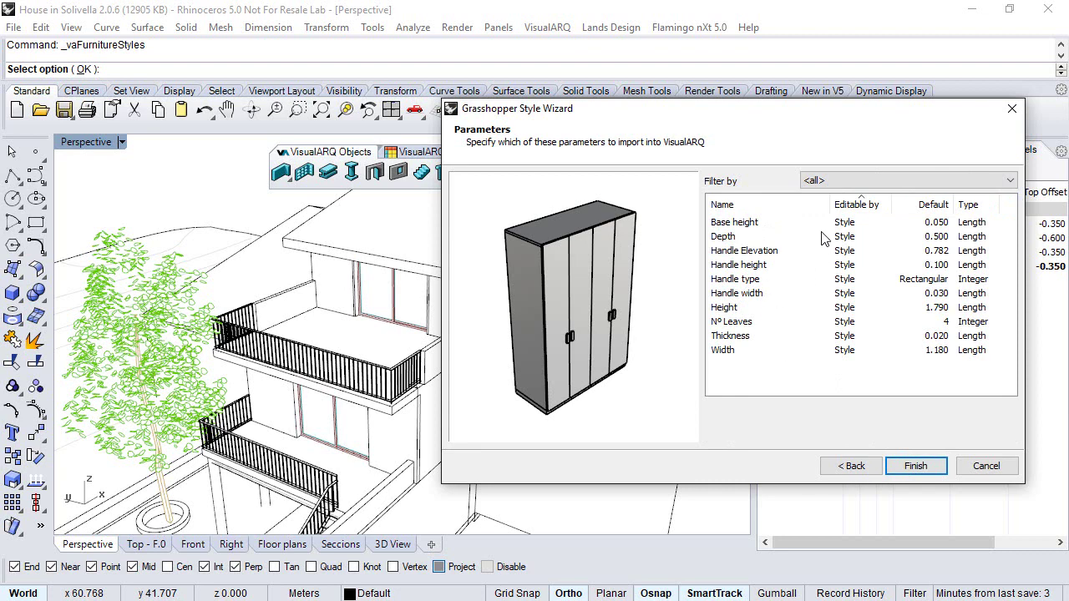
Step: Make Base height editable by Definition
{"action": "left_click", "coordinate": [847, 223]}
{"action": "left_click", "coordinate": [848, 223]}
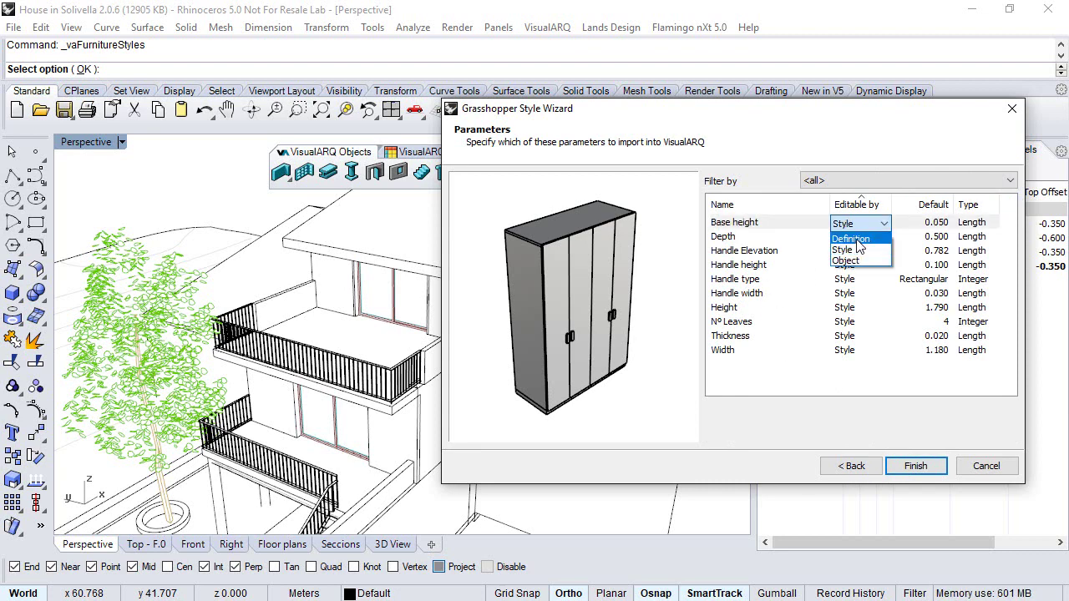
{"action": "left_click", "coordinate": [856, 240]}
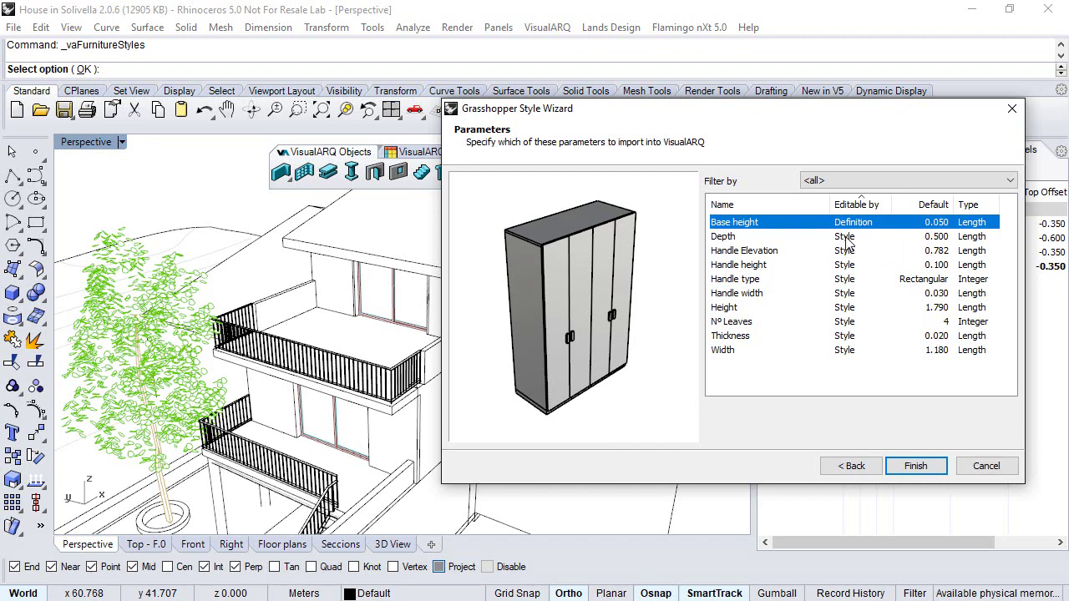
Step: Make Depth, Height, Width and Nº Leaves editable by Object
{"action": "left_click", "coordinate": [729, 238]}
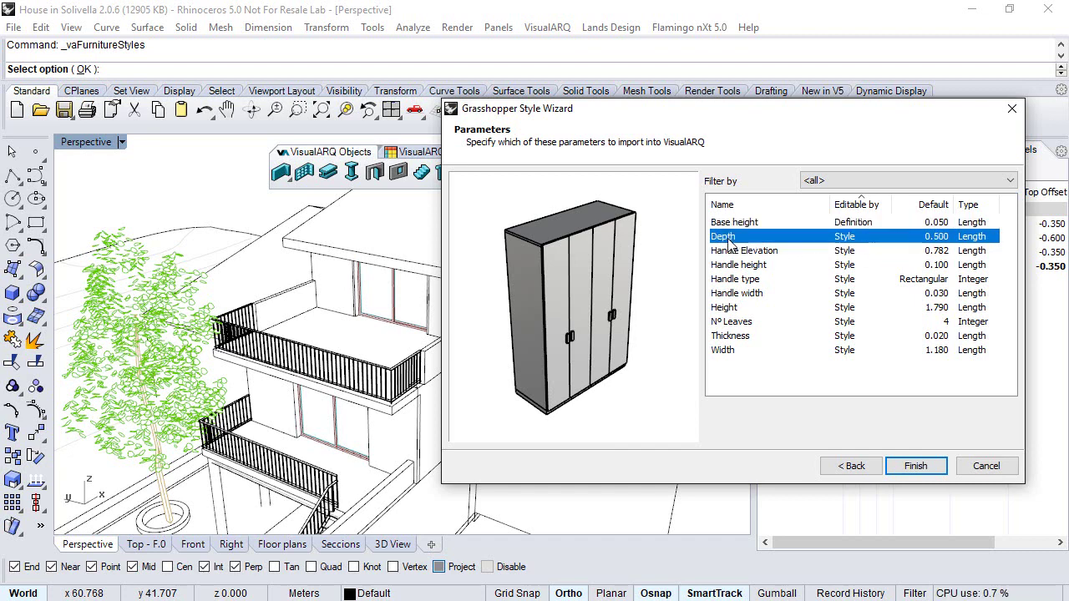
{"action": "left_click", "coordinate": [730, 308], "text": "ctrl"}
{"action": "left_click", "coordinate": [730, 352], "text": "ctrl"}
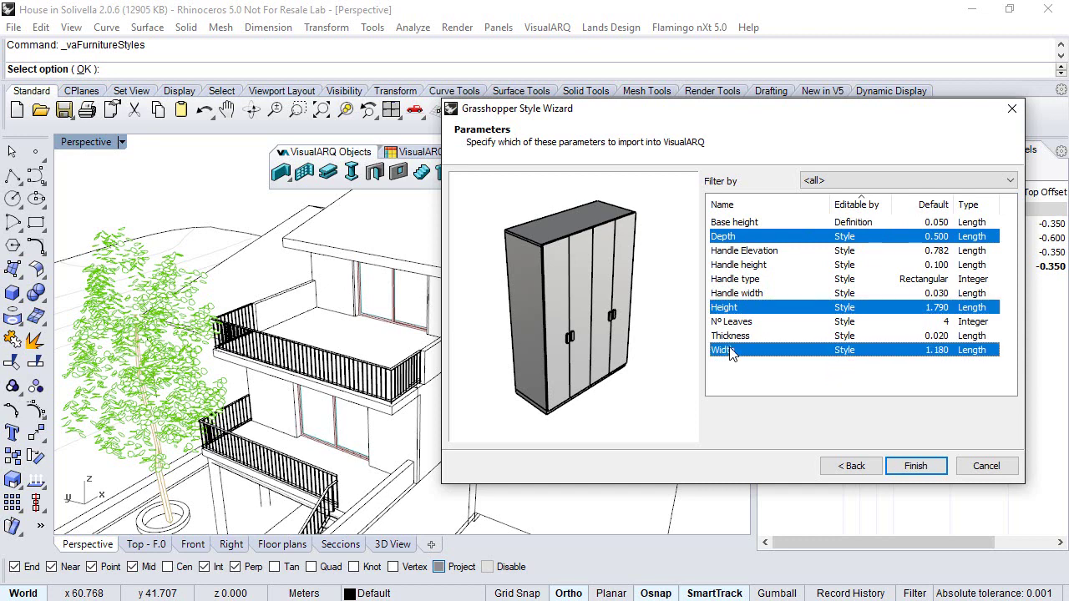
{"action": "left_click", "coordinate": [734, 323], "text": "ctrl"}
{"action": "left_click", "coordinate": [842, 322]}
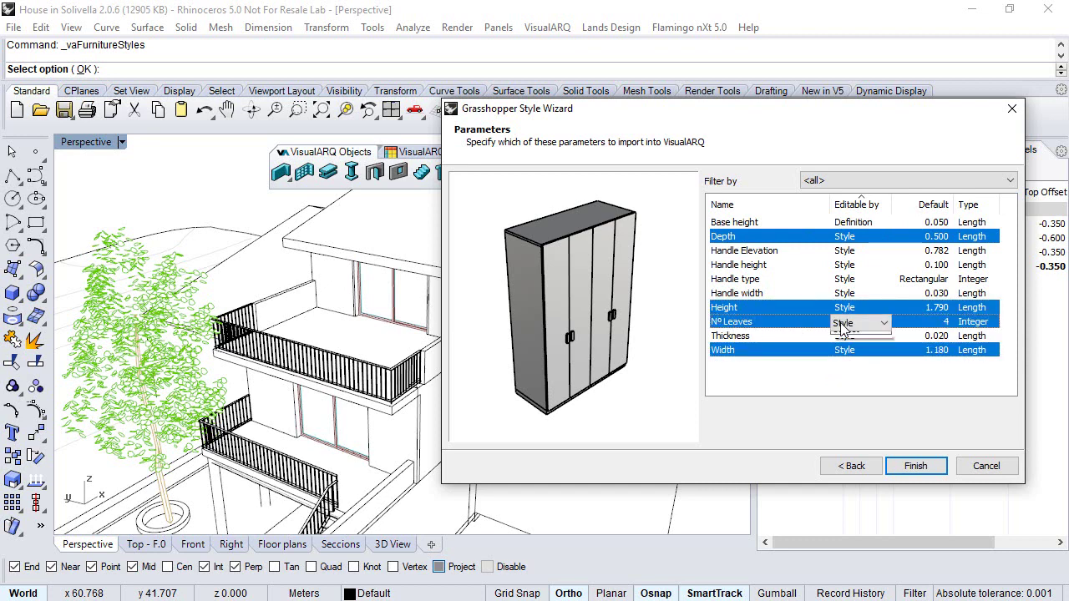
{"action": "left_click", "coordinate": [847, 323]}
{"action": "left_click", "coordinate": [845, 360]}
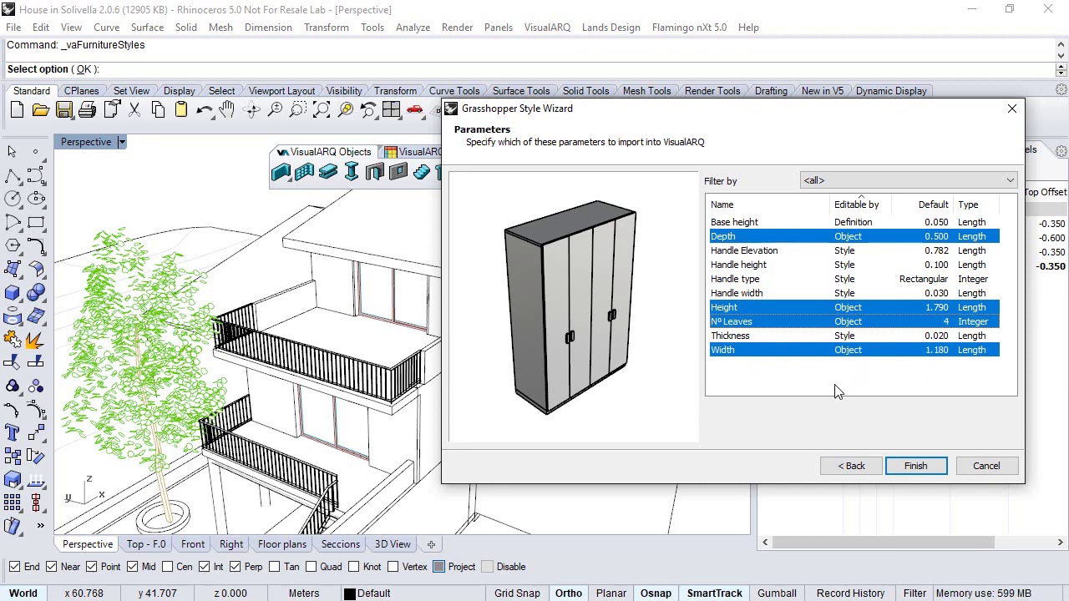
Step: Finish the wizard and set the Wardrobe style Width to 1.000
{"action": "left_click", "coordinate": [908, 466]}
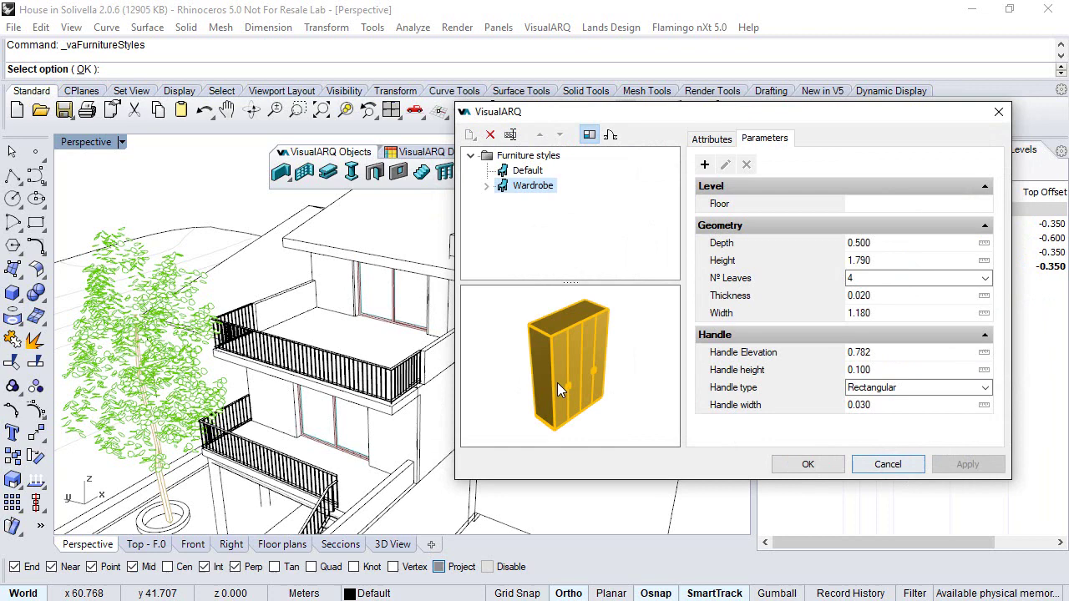
{"action": "left_click_drag", "start_coordinate": [556, 383], "coordinate": [576, 379]}
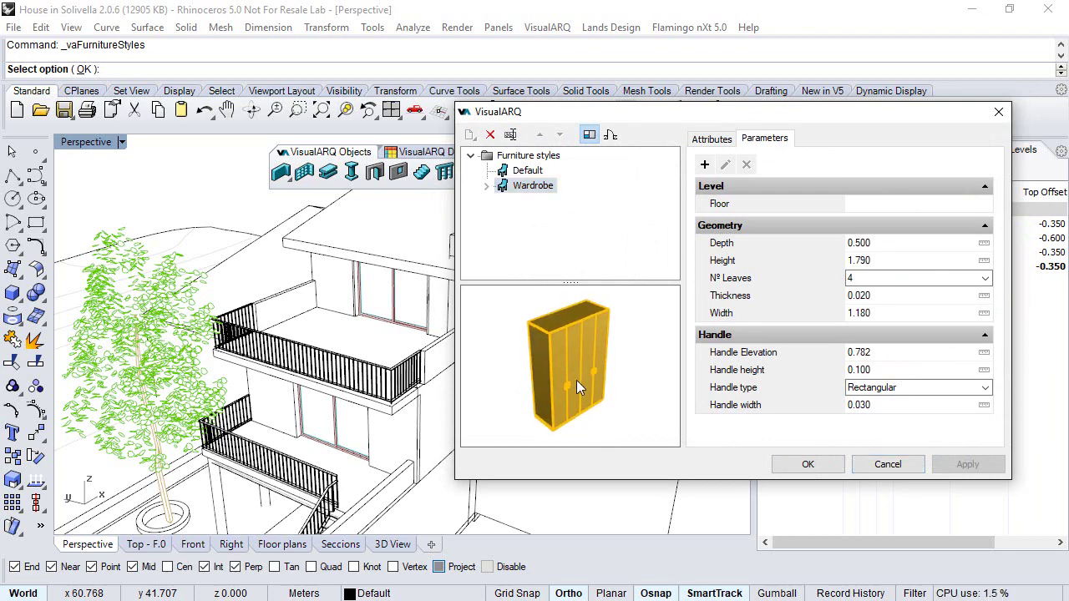
{"action": "left_click", "coordinate": [877, 313]}
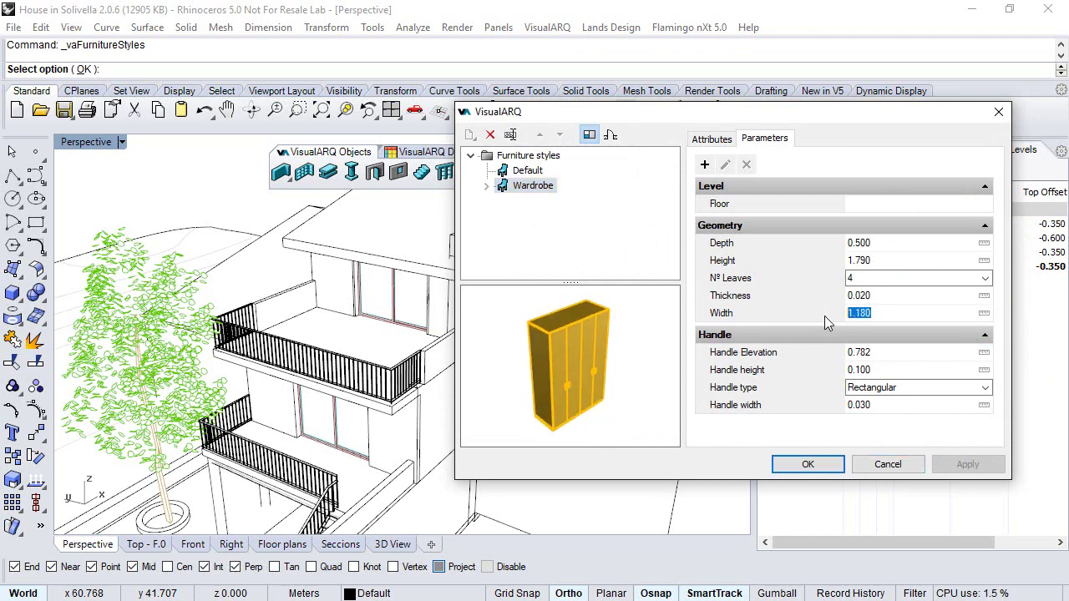
{"action": "type", "text": "1"}
{"action": "key", "text": "Return"}
Step: Set the Height to 2.000 and Nº Leaves to 2, then accept the style
{"action": "left_click", "coordinate": [868, 260]}
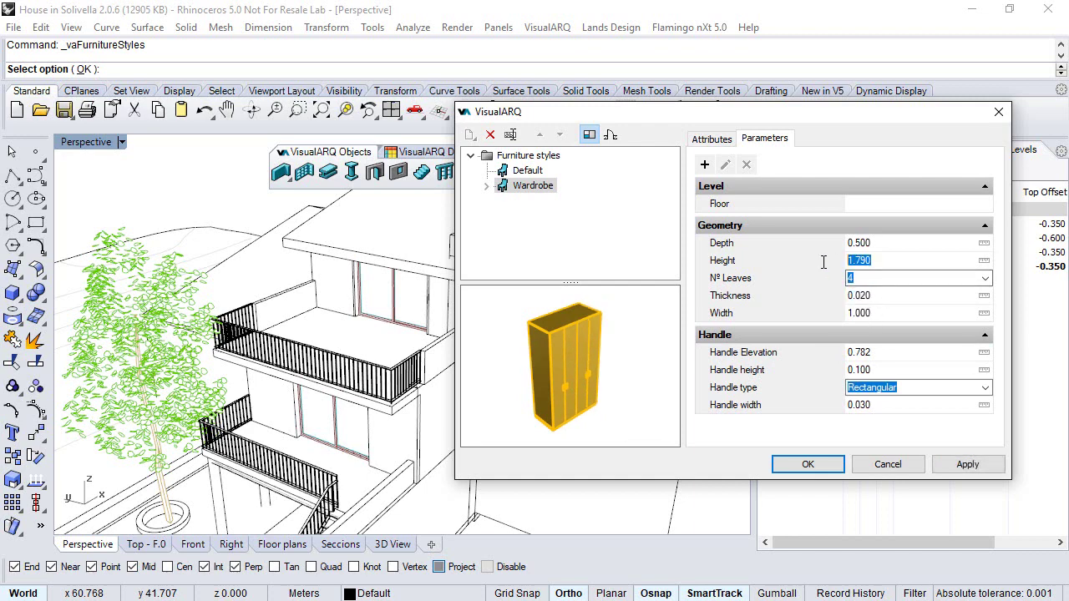
{"action": "type", "text": "2"}
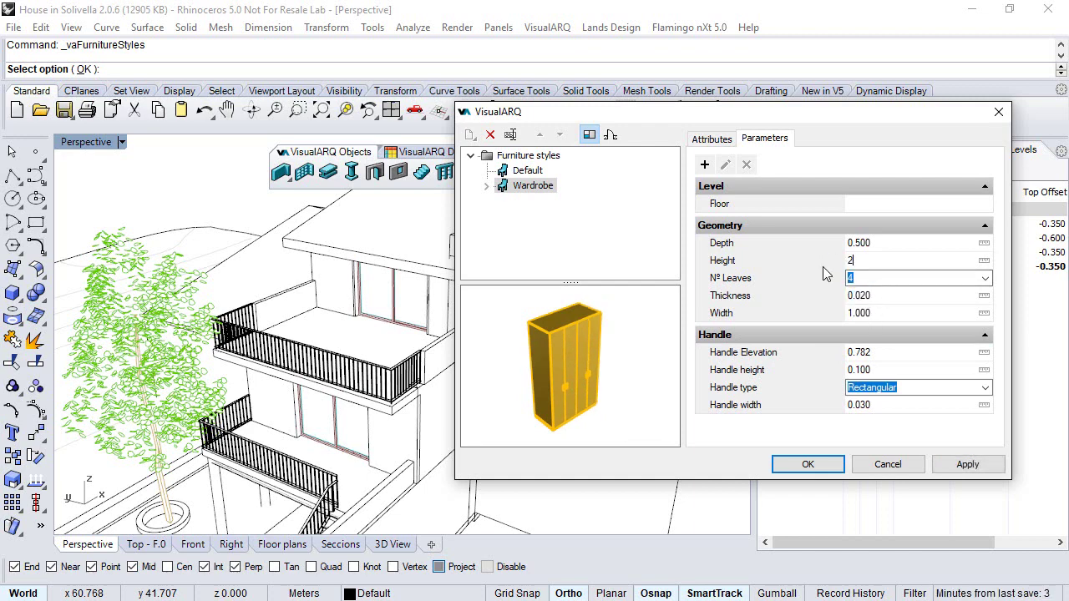
{"action": "left_click", "coordinate": [985, 278]}
{"action": "left_click", "coordinate": [970, 284]}
{"action": "left_click", "coordinate": [969, 282]}
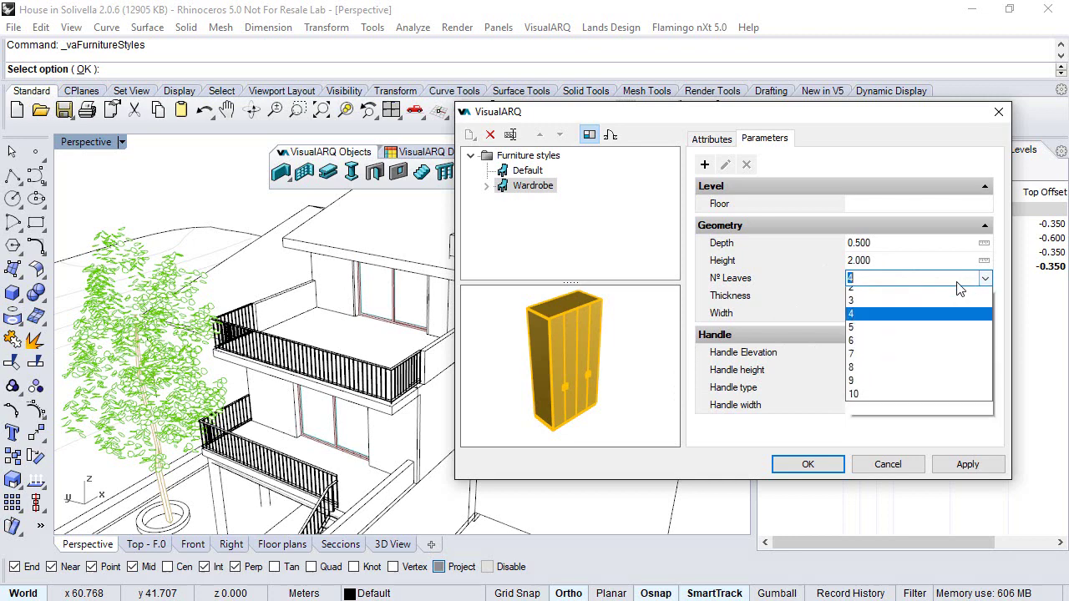
{"action": "left_click", "coordinate": [868, 304]}
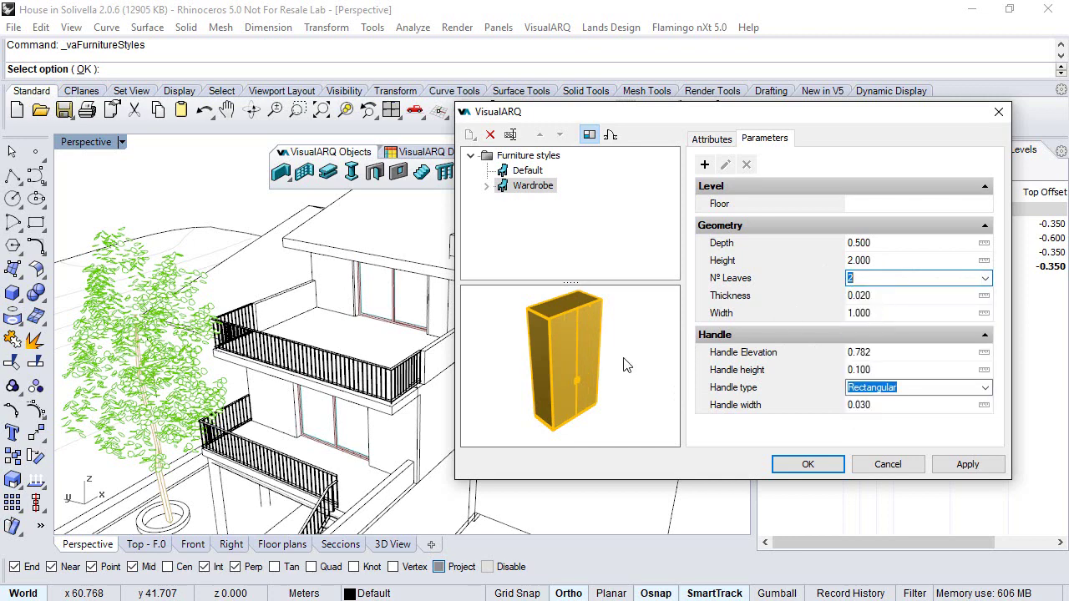
{"action": "left_click", "coordinate": [798, 462]}
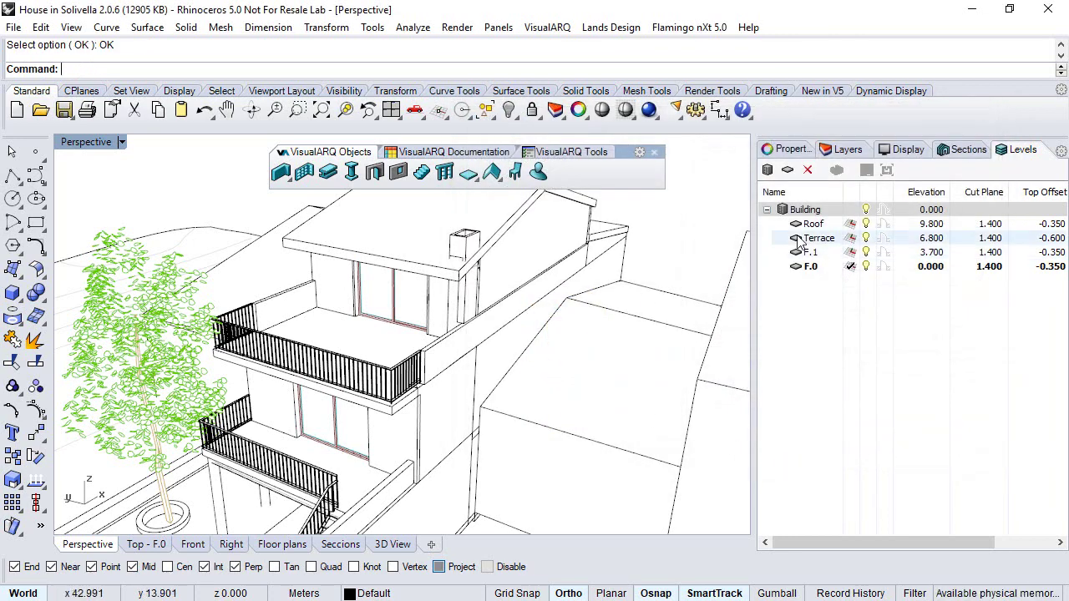
Step: Hide the Roof level, zoom in on the top-floor rooms, and start a furniture insertion
{"action": "left_click", "coordinate": [865, 224]}
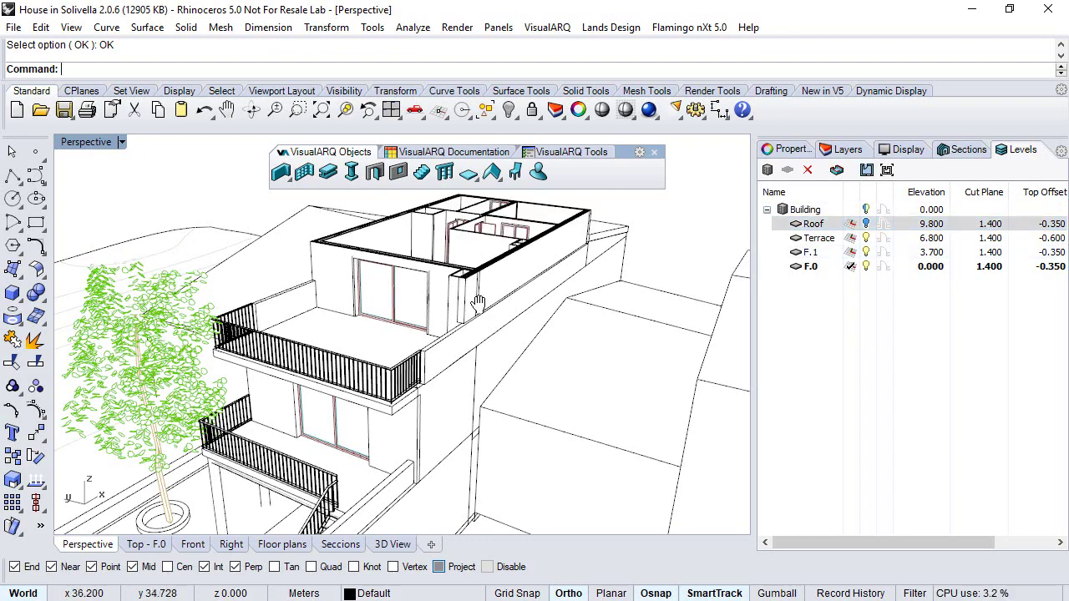
{"action": "mouse_move", "coordinate": [476, 304]}
{"action": "right_mouse_down"}
{"action": "mouse_move", "coordinate": [452, 382]}
{"action": "mouse_move", "coordinate": [489, 292]}
{"action": "right_mouse_up"}
{"action": "scroll", "coordinate": [489, 292], "scroll_direction": "up", "scroll_amount": 6}
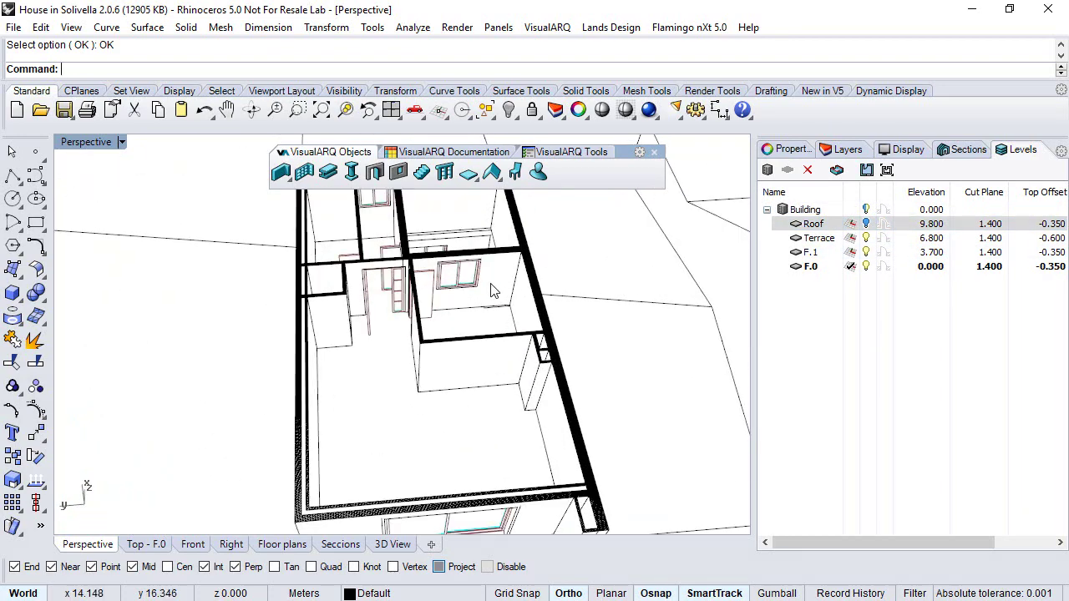
{"action": "scroll", "coordinate": [488, 270], "scroll_direction": "up", "scroll_amount": 3}
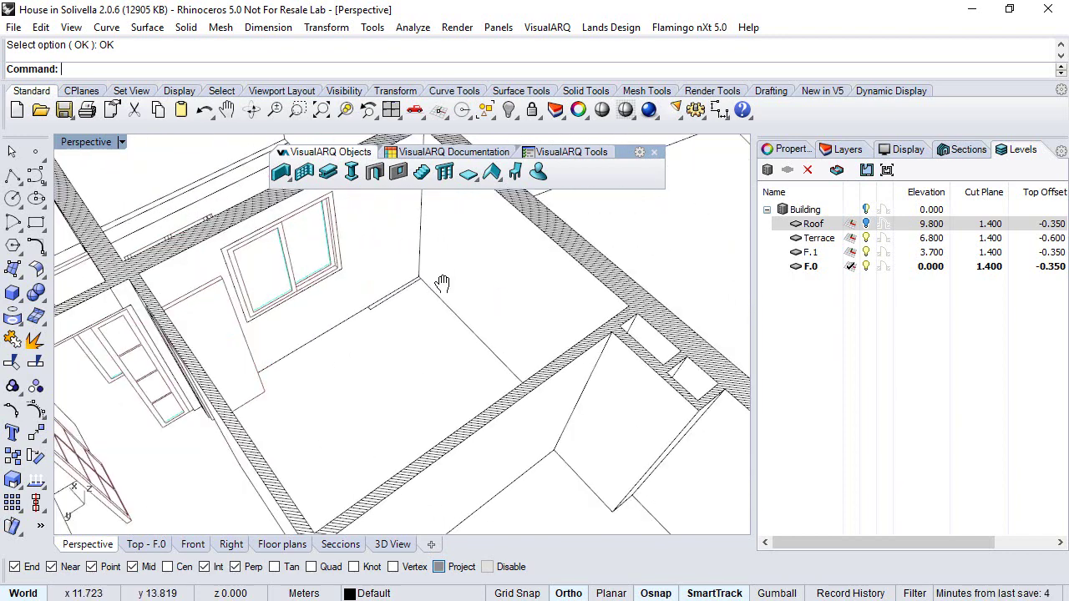
{"action": "scroll", "coordinate": [441, 265], "scroll_direction": "up", "scroll_amount": 2}
{"action": "left_click", "coordinate": [516, 171]}
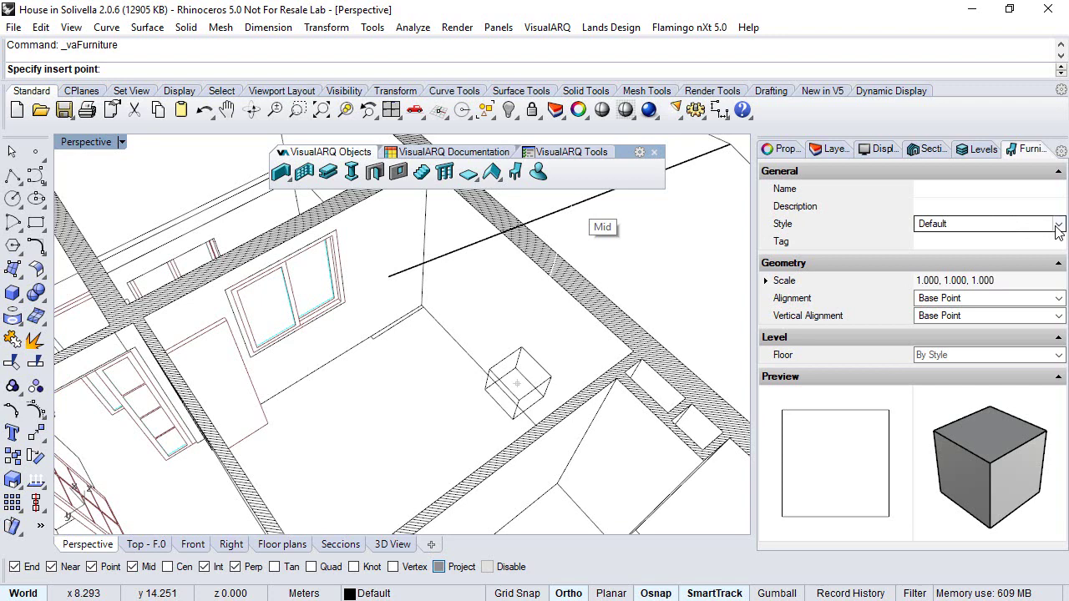
Step: Choose the Wardrobe furniture style and make Terrace the current level
{"action": "left_click", "coordinate": [1057, 224]}
{"action": "left_click", "coordinate": [937, 253]}
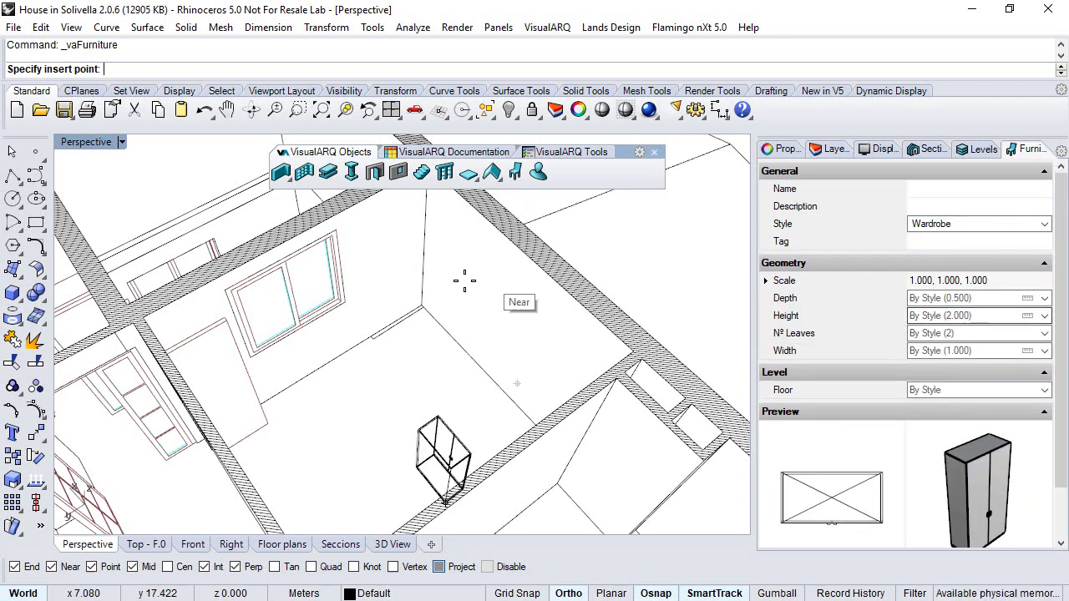
{"action": "scroll", "coordinate": [422, 300], "scroll_direction": "up", "scroll_amount": 4}
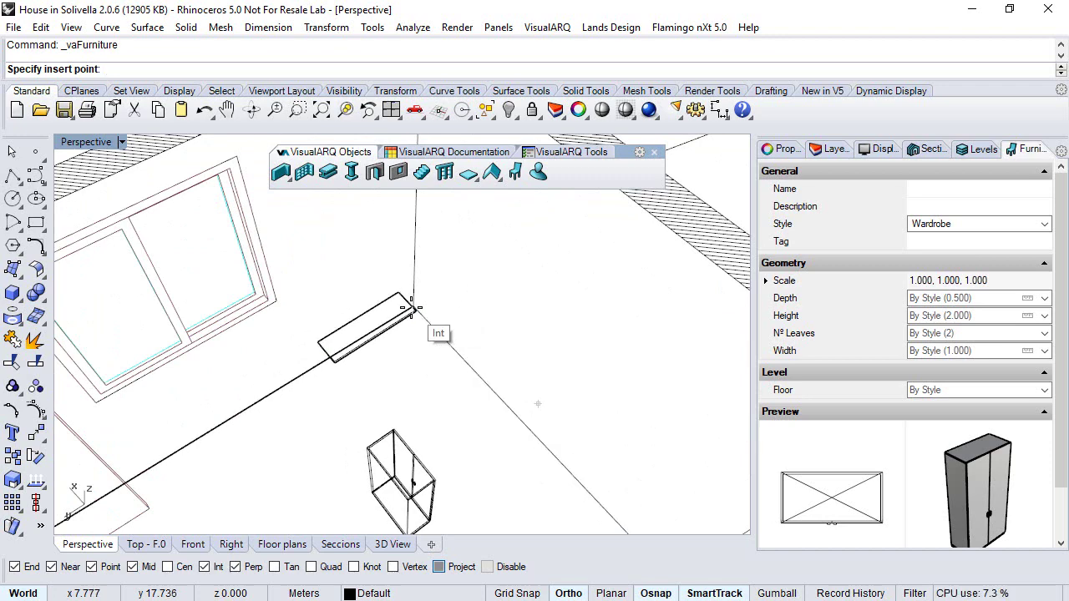
{"action": "left_click", "coordinate": [973, 154]}
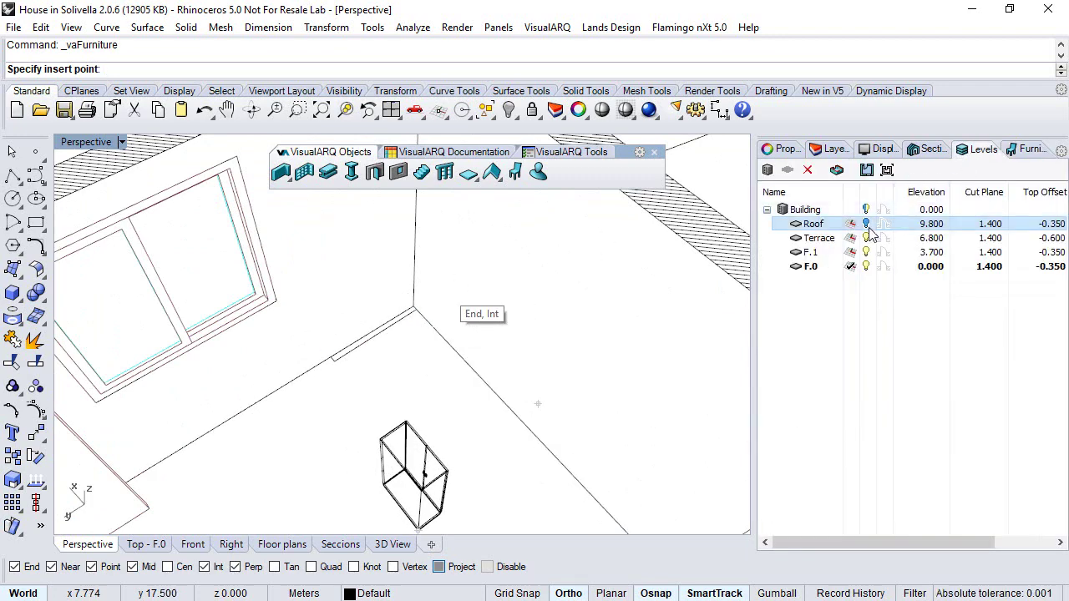
{"action": "left_click", "coordinate": [851, 238]}
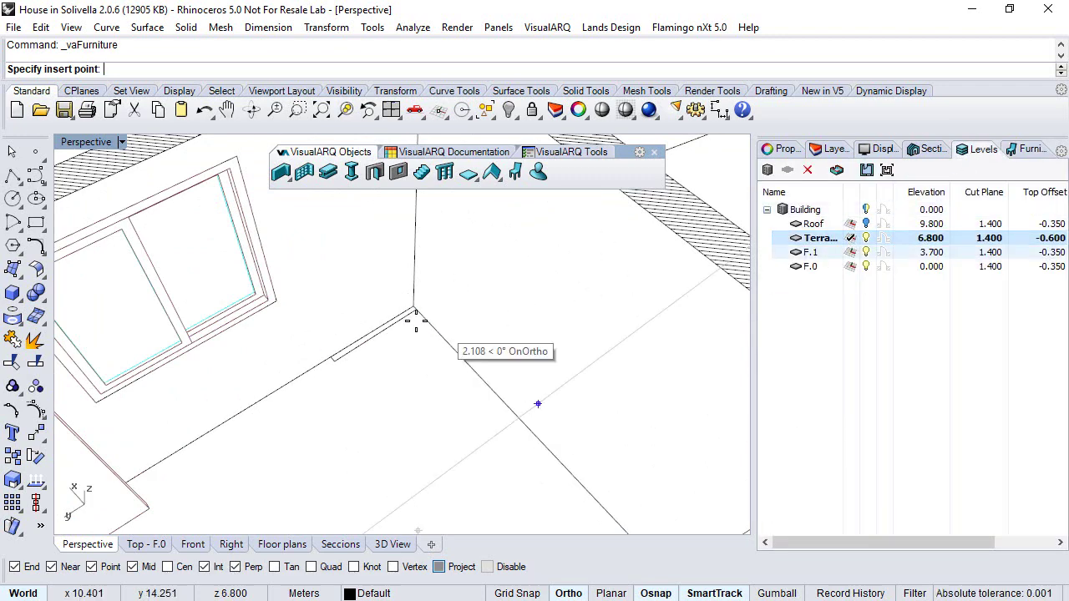
{"action": "scroll", "coordinate": [415, 319], "scroll_direction": "up", "scroll_amount": 2}
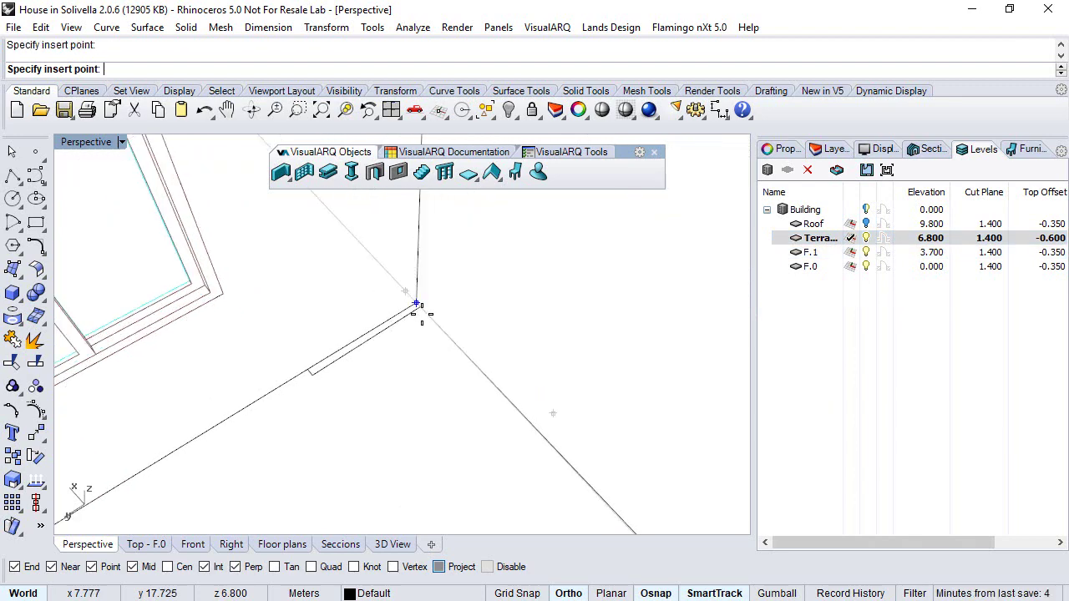
Step: Place the wardrobe at the room's wall corner, rotated 180°
{"action": "left_click", "coordinate": [417, 305]}
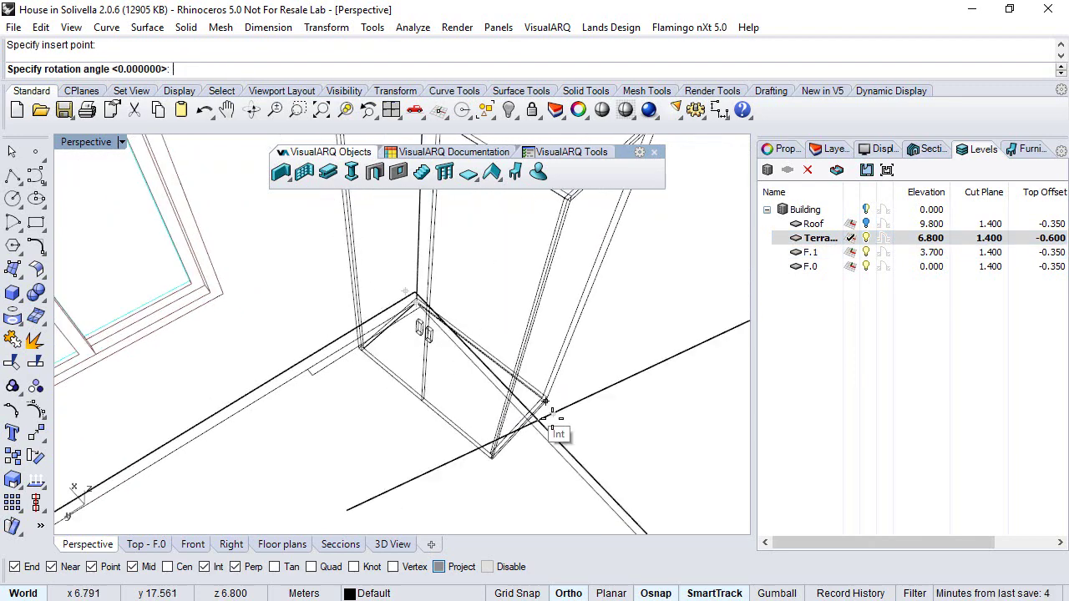
{"action": "left_click", "coordinate": [583, 486]}
{"action": "key", "text": "Return"}
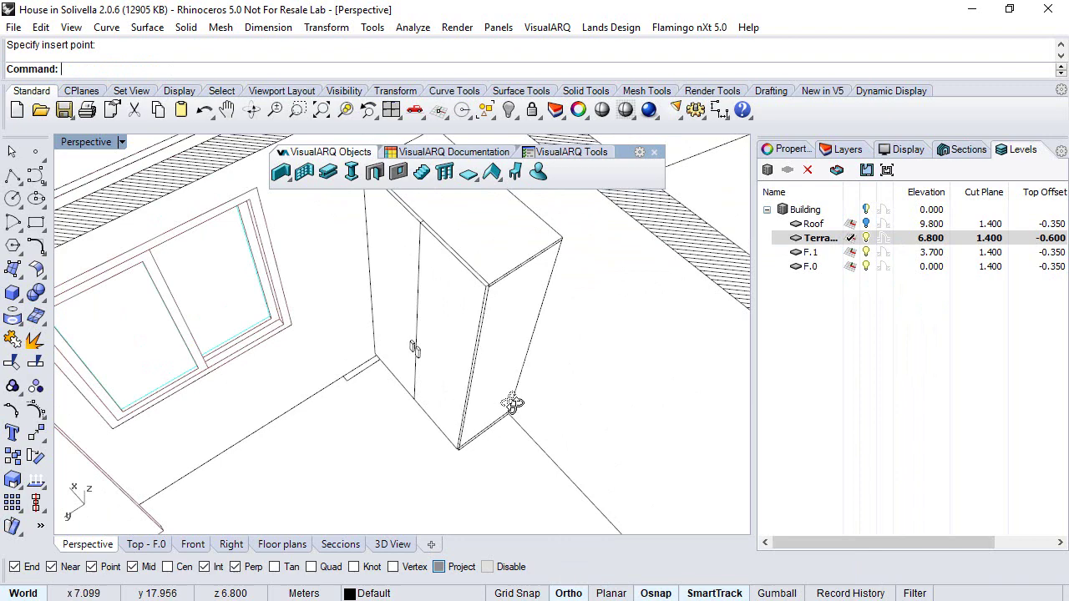
{"action": "right_click_drag", "start_coordinate": [511, 404], "coordinate": [429, 317]}
Step: Select the placed wardrobe and set its Width to 2 in Properties
{"action": "left_click", "coordinate": [425, 310]}
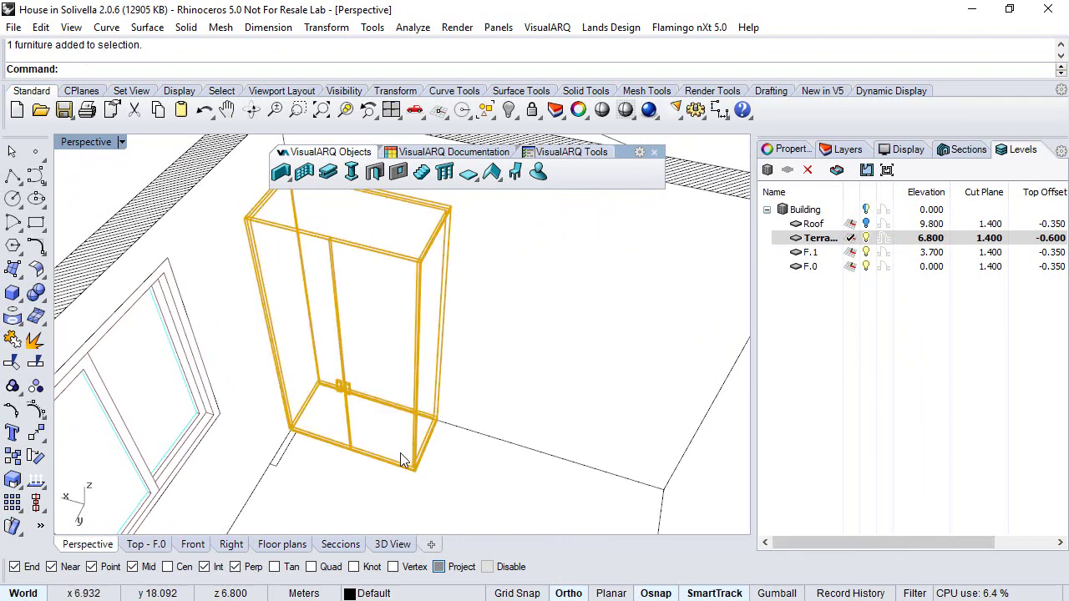
{"action": "right_click_drag", "start_coordinate": [402, 460], "coordinate": [500, 394]}
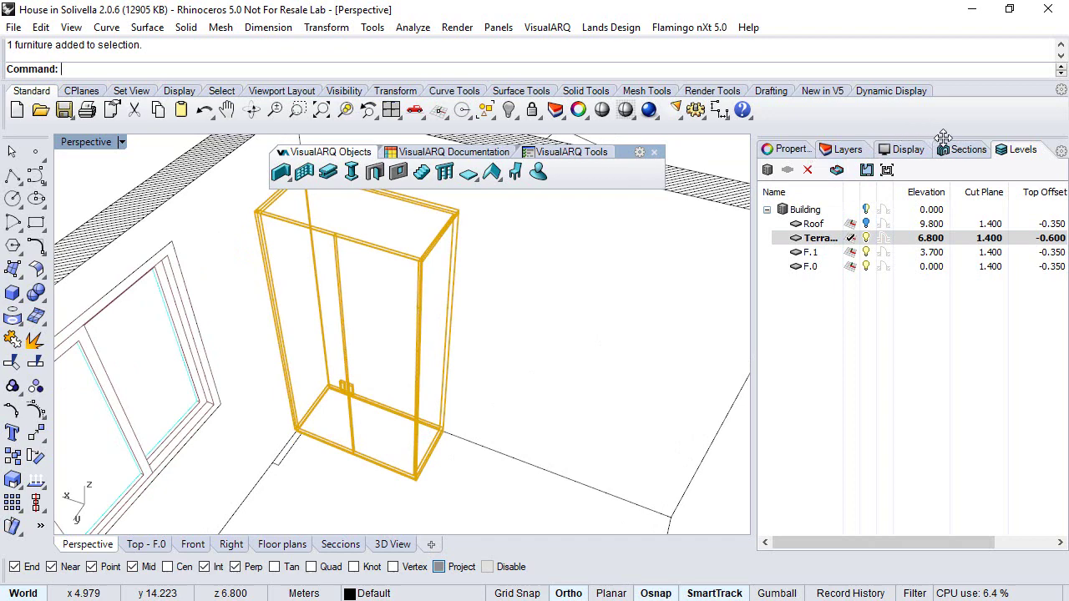
{"action": "left_click", "coordinate": [789, 148]}
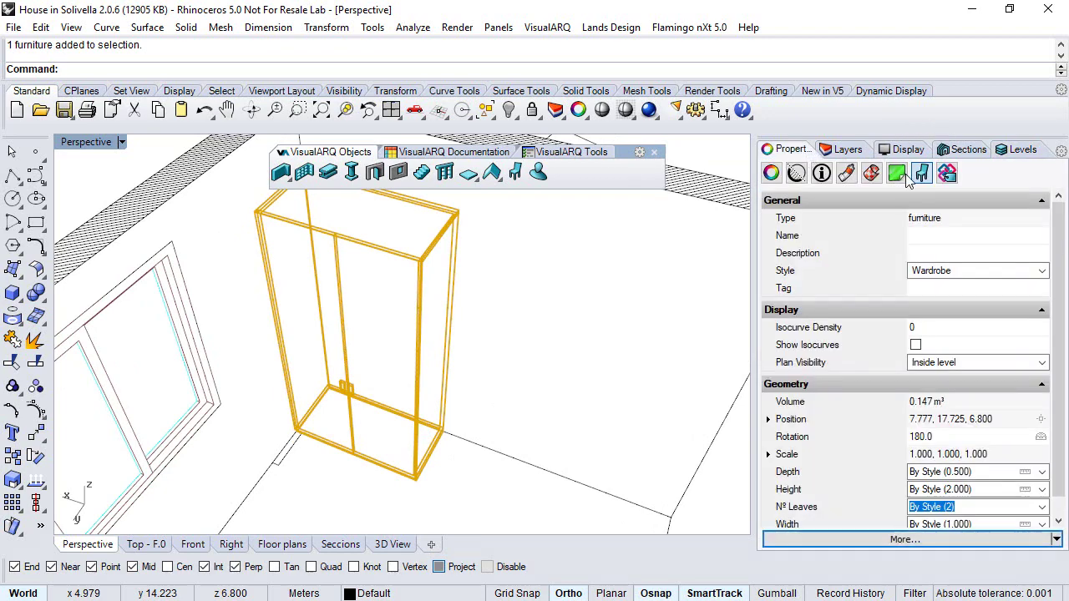
{"action": "scroll", "coordinate": [1063, 313], "scroll_direction": "down", "scroll_amount": 1}
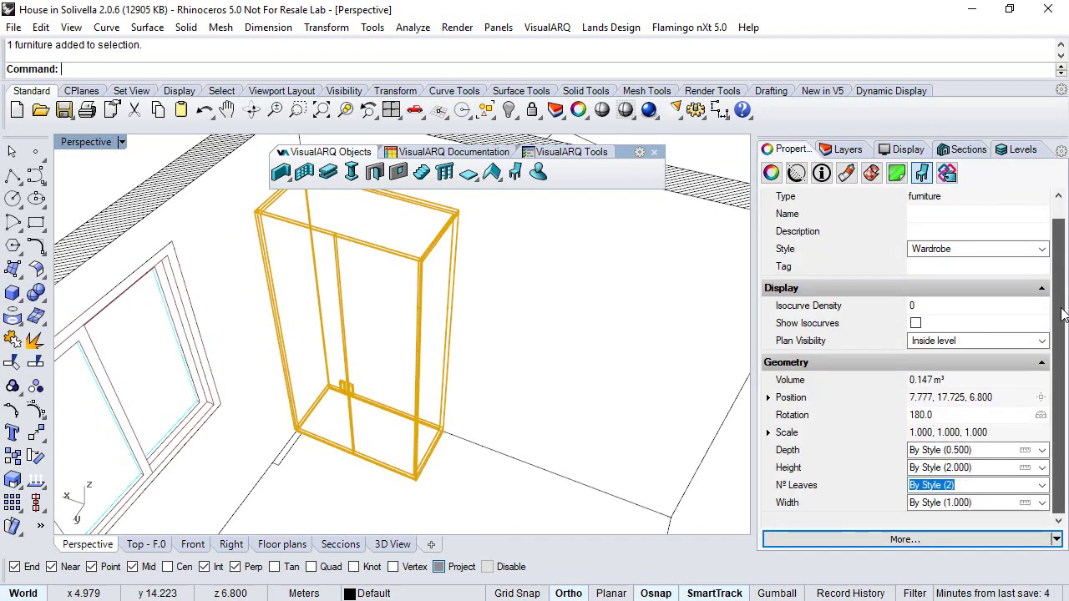
{"action": "left_click", "coordinate": [998, 501]}
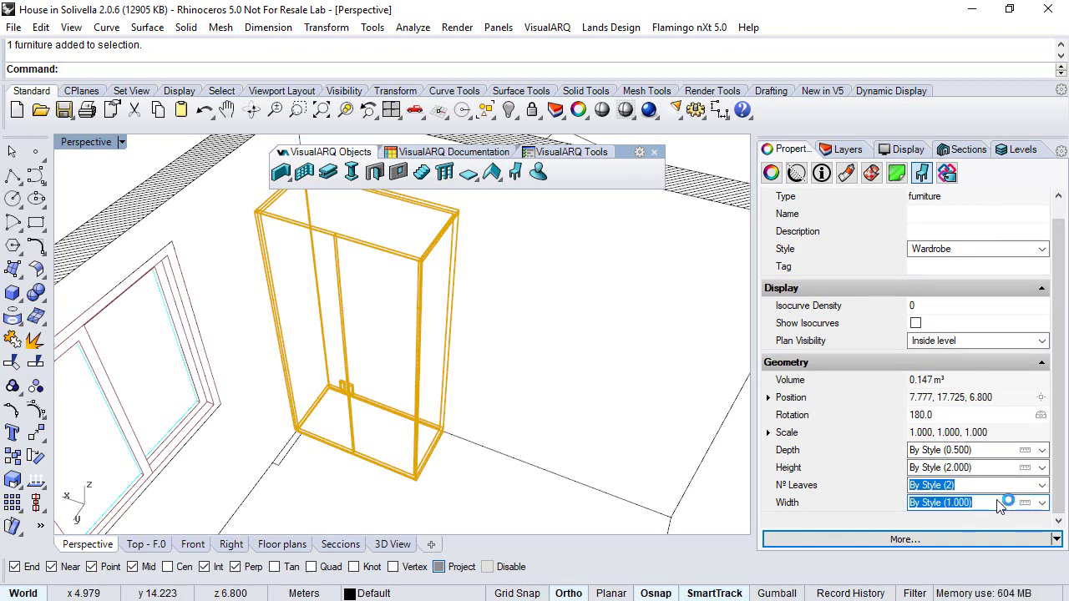
{"action": "type", "text": "2"}
{"action": "key", "text": "Return"}
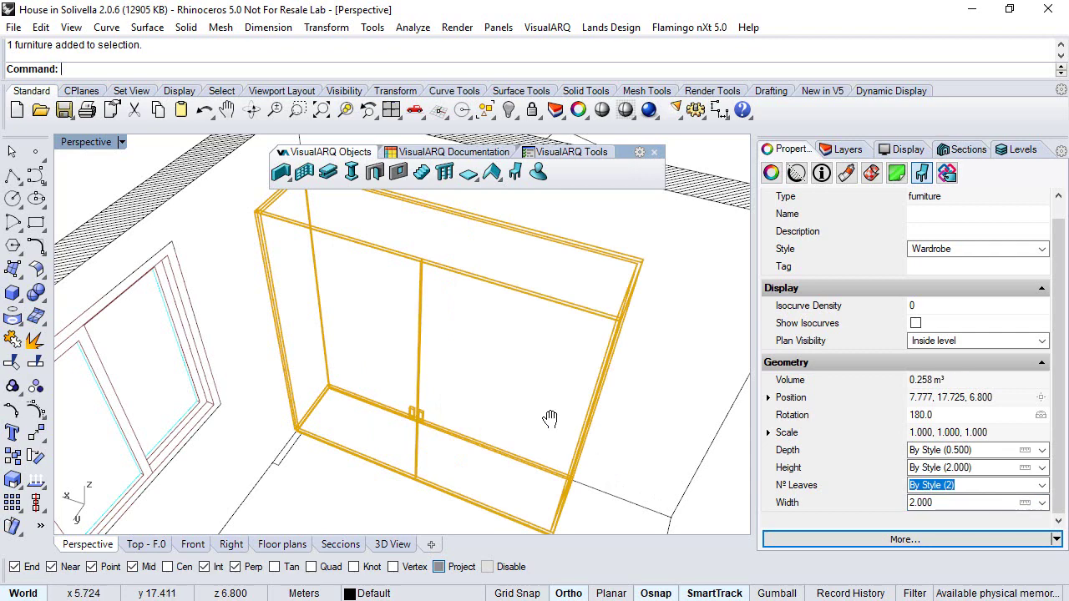
Step: Measure the Width from the wardrobe corner to the wall point, making it 2.688
{"action": "right_click_drag", "start_coordinate": [550, 418], "coordinate": [525, 405], "text": "shift"}
{"action": "right_click_drag", "start_coordinate": [260, 382], "coordinate": [307, 395]}
{"action": "right_click_drag", "start_coordinate": [518, 386], "coordinate": [490, 397], "text": "shift"}
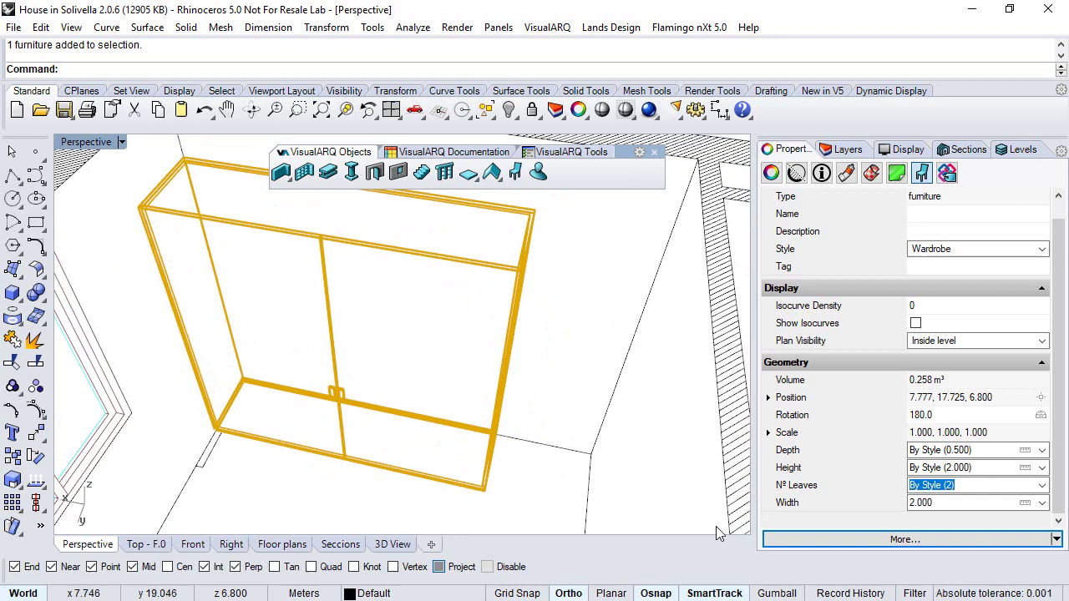
{"action": "left_click", "coordinate": [1025, 509]}
{"action": "scroll", "coordinate": [248, 375], "scroll_direction": "up", "scroll_amount": 5}
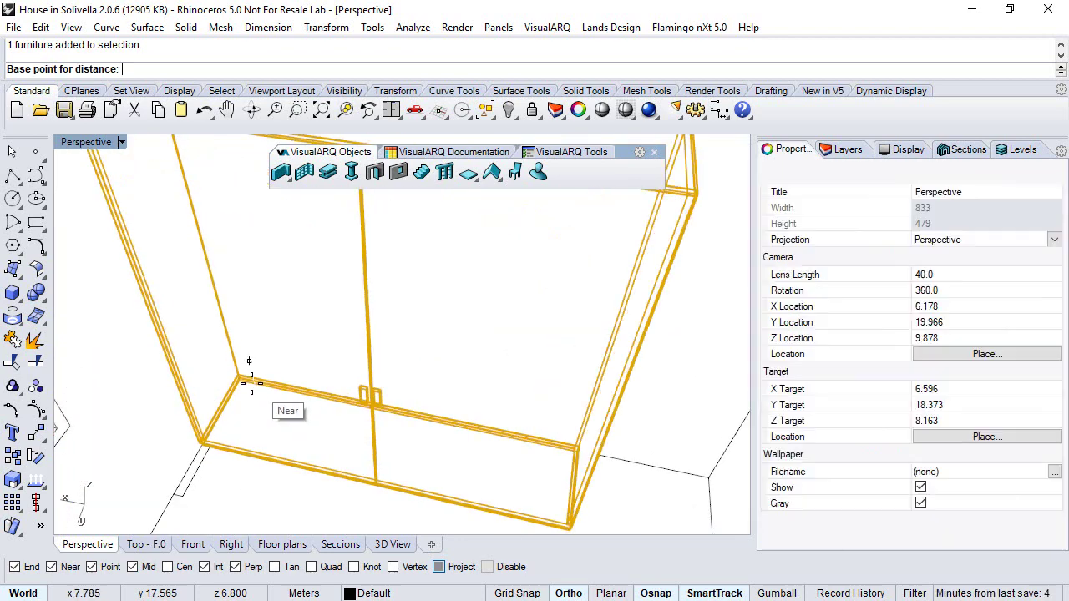
{"action": "left_click", "coordinate": [234, 378]}
{"action": "scroll", "coordinate": [233, 375], "scroll_direction": "down", "scroll_amount": 5}
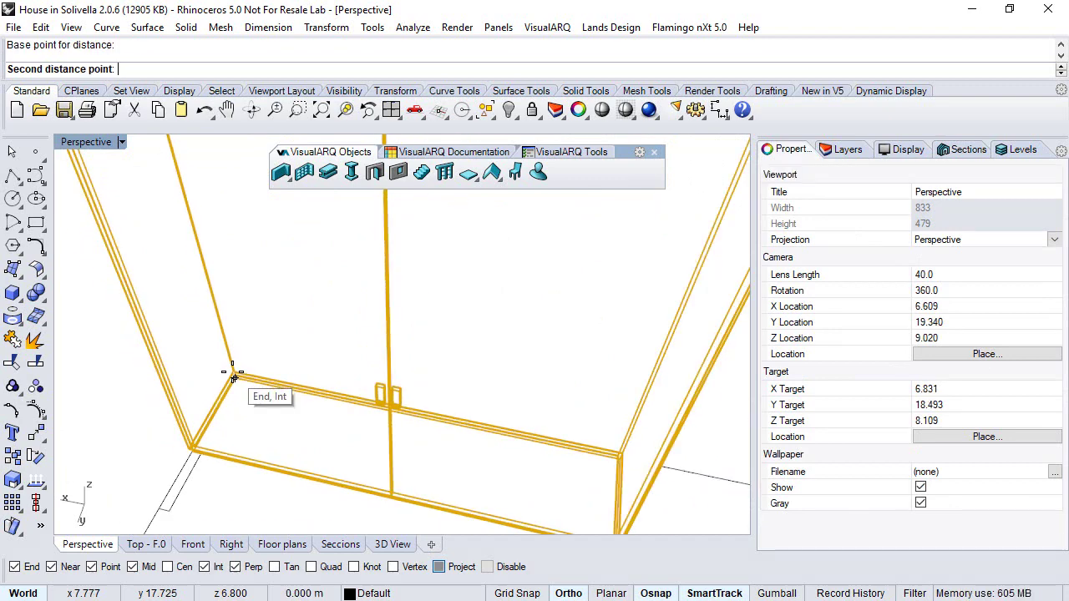
{"action": "left_click", "coordinate": [639, 457]}
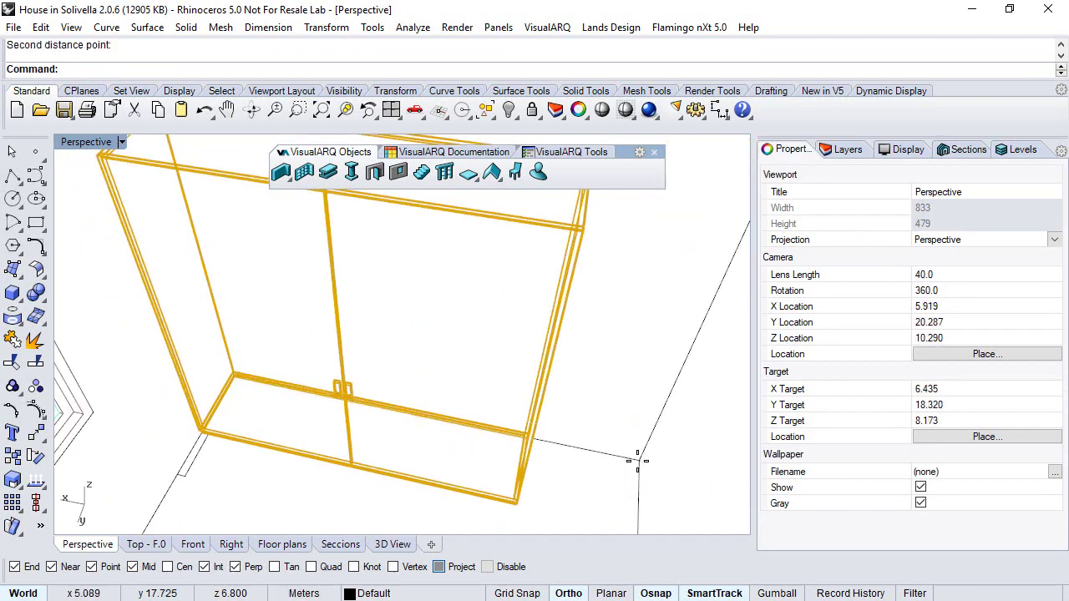
Step: Set the wardrobe's Nº Leaves to 4
{"action": "scroll", "coordinate": [440, 409], "scroll_direction": "down", "scroll_amount": 5}
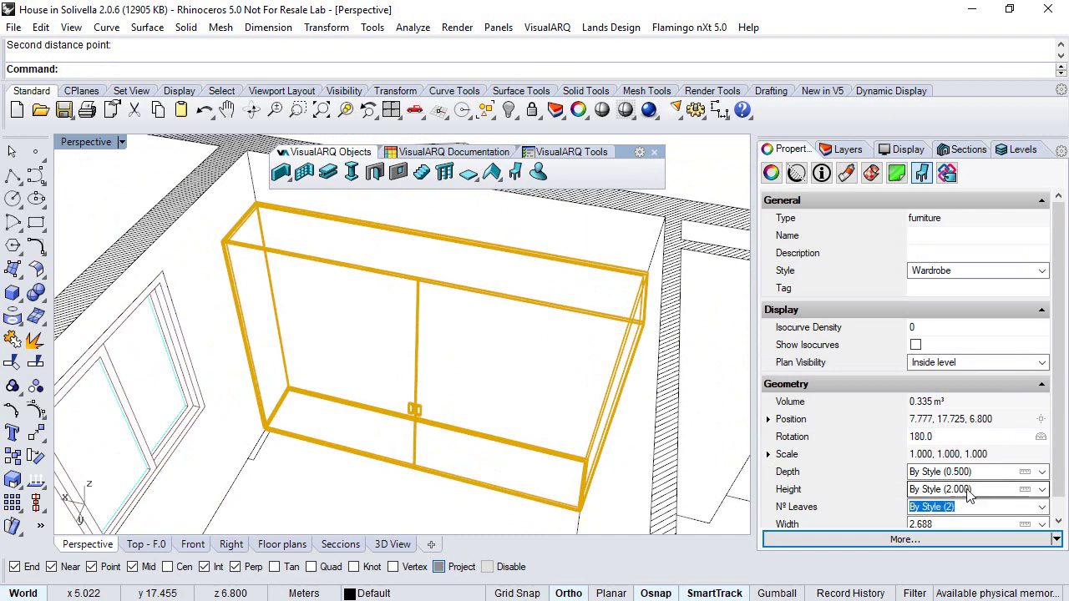
{"action": "scroll", "coordinate": [1059, 480], "scroll_direction": "down", "scroll_amount": 1}
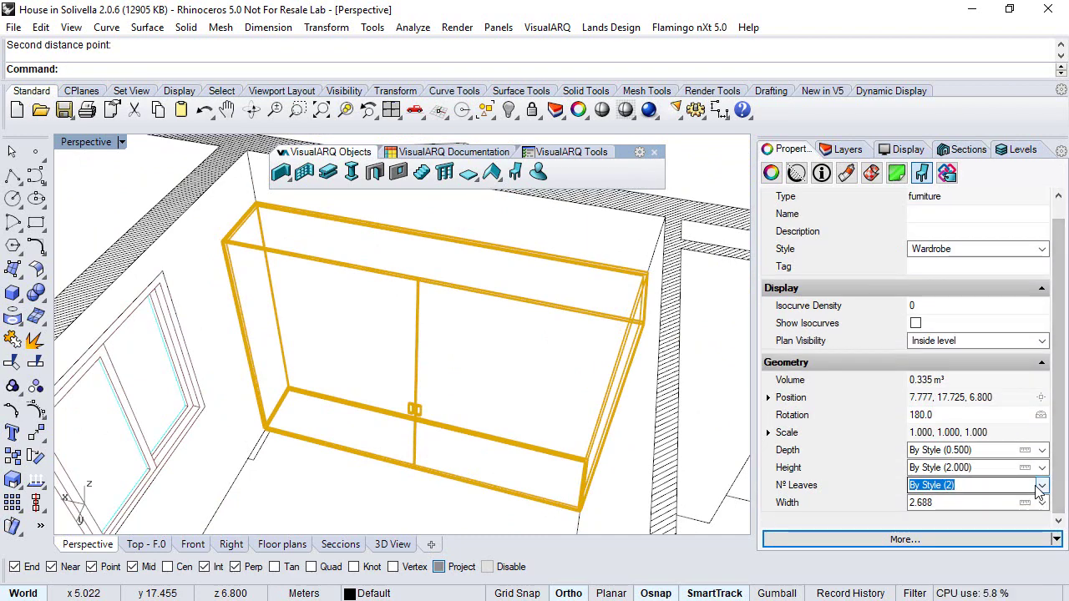
{"action": "left_click", "coordinate": [1042, 486]}
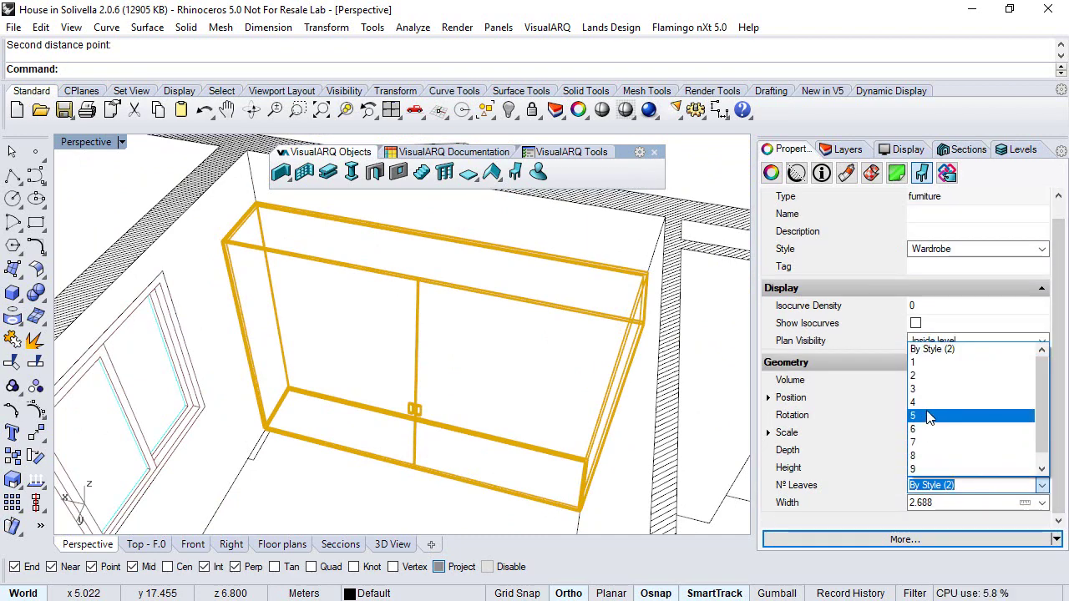
{"action": "left_click", "coordinate": [930, 414]}
Step: Raise the wardrobe height to 2.3 and deselect it
{"action": "right_click_drag", "start_coordinate": [551, 418], "coordinate": [513, 357]}
{"action": "left_click", "coordinate": [940, 469]}
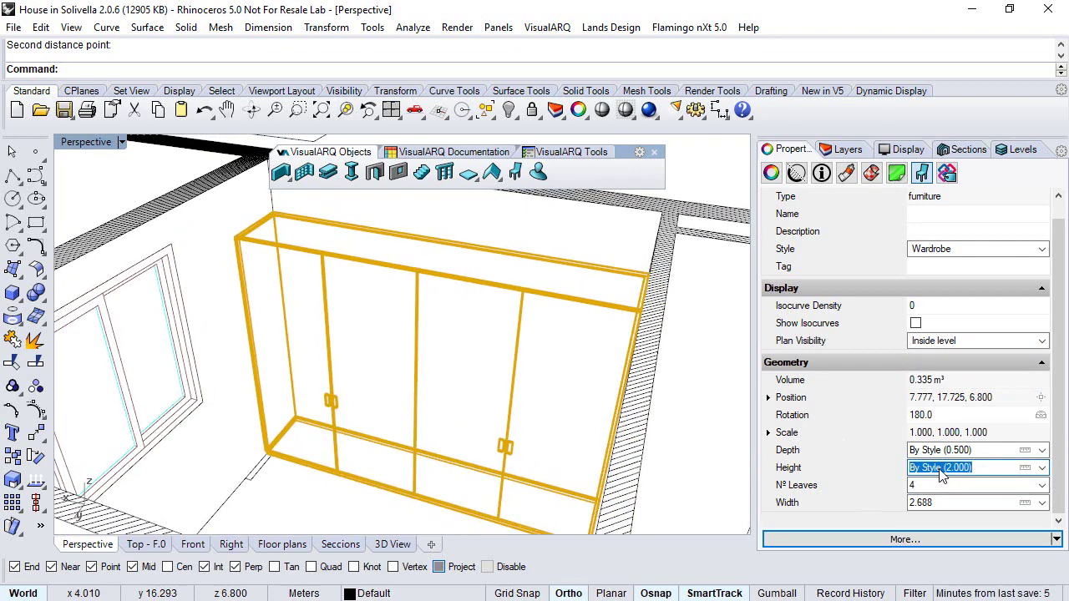
{"action": "type", "text": "2.3"}
{"action": "key", "text": "Tab"}
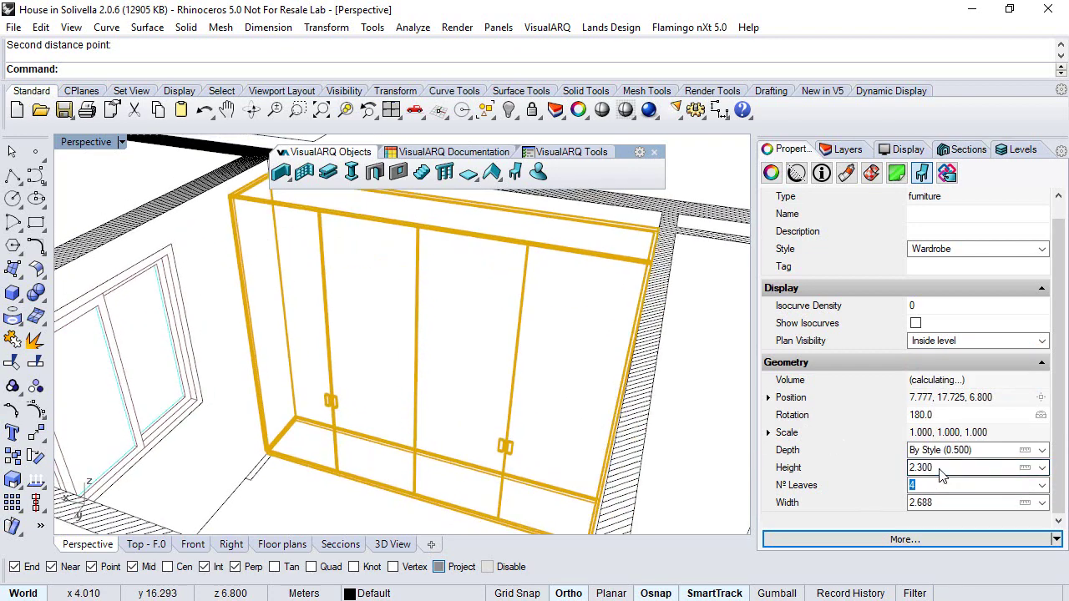
{"action": "key", "text": "Escape"}
{"action": "right_click_drag", "start_coordinate": [381, 309], "coordinate": [337, 408]}
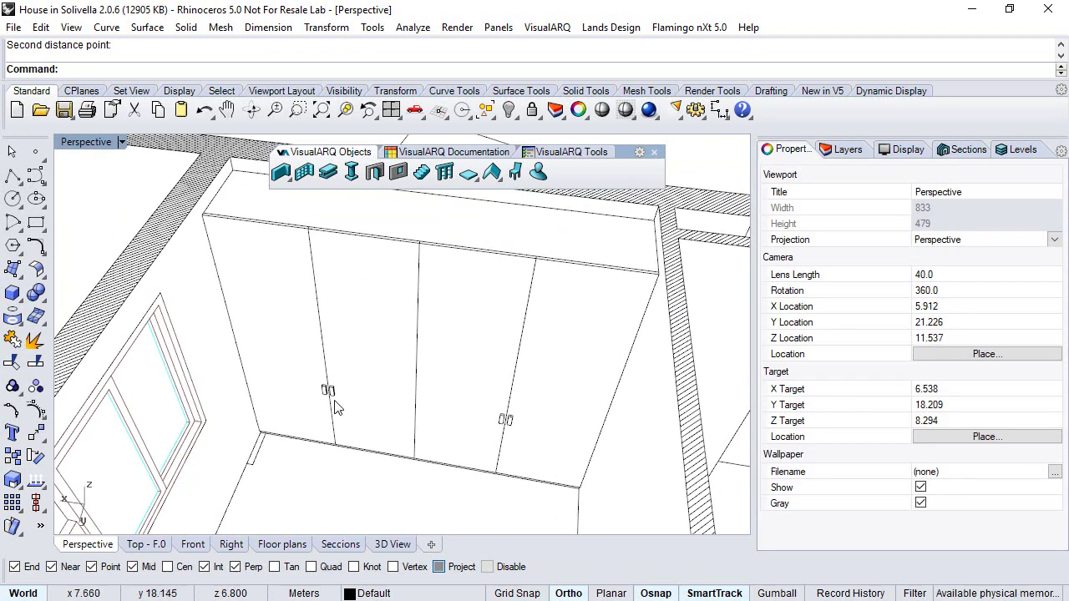
Step: In the Top - F.0 viewport, make Terrace the current level
{"action": "left_click", "coordinate": [147, 545]}
{"action": "scroll", "coordinate": [455, 412], "scroll_direction": "up", "scroll_amount": 5}
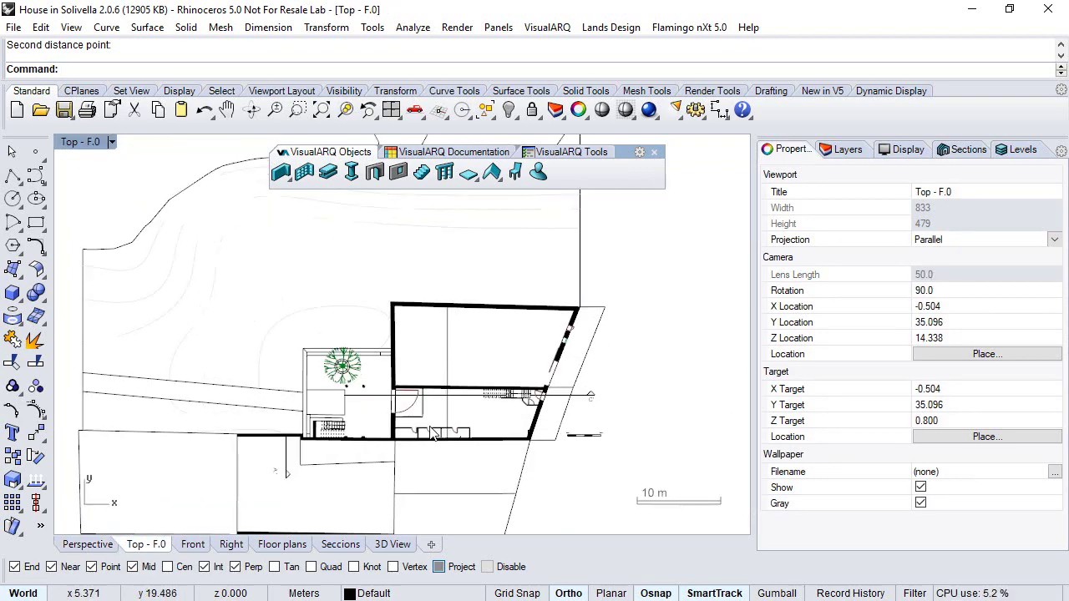
{"action": "left_click", "coordinate": [1006, 153]}
{"action": "left_click", "coordinate": [827, 239]}
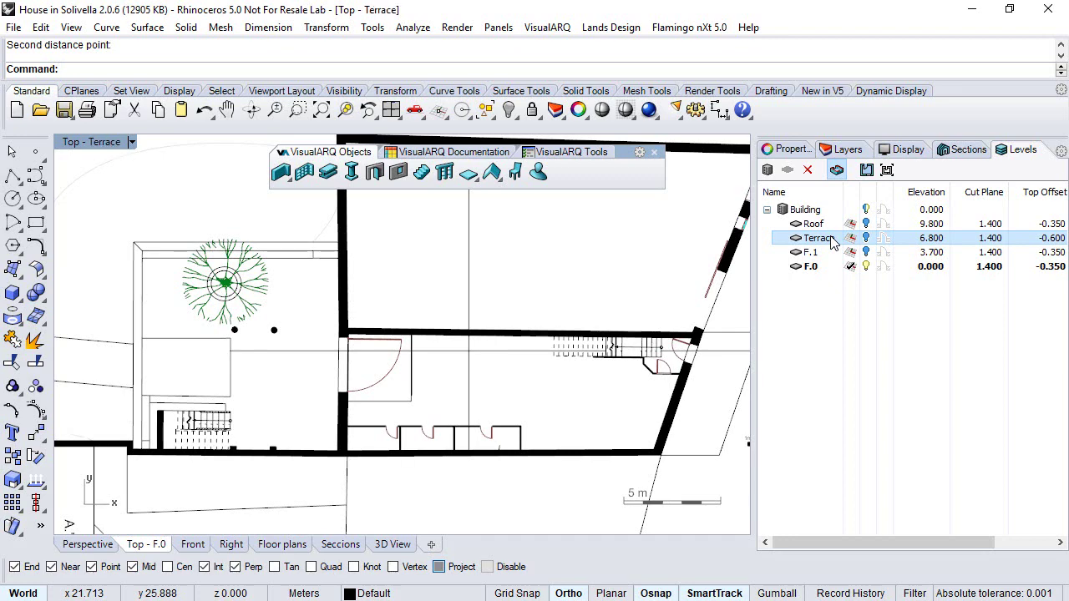
{"action": "double_click", "coordinate": [831, 240]}
Step: Zoom in on the wardrobe in the top plan and inspect it, then deselect
{"action": "scroll", "coordinate": [462, 465], "scroll_direction": "up", "scroll_amount": 3}
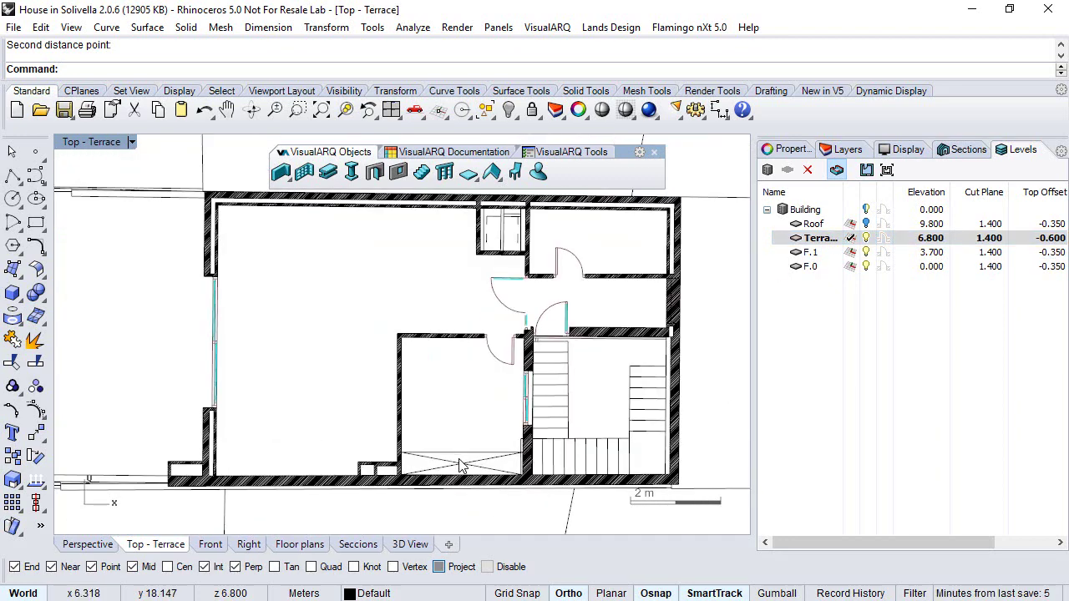
{"action": "scroll", "coordinate": [461, 465], "scroll_direction": "up", "scroll_amount": 5}
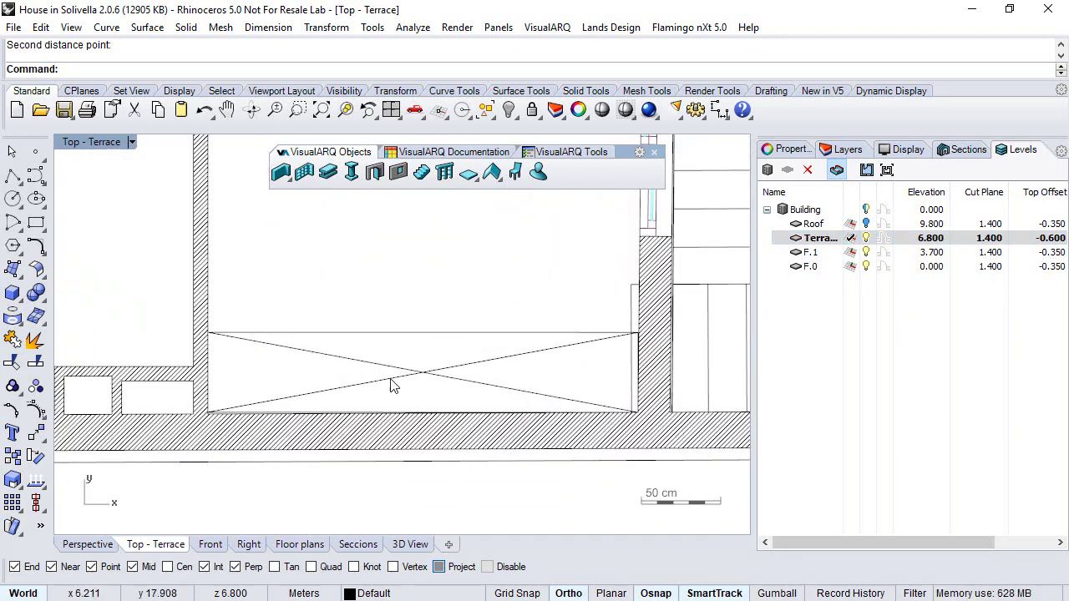
{"action": "left_click", "coordinate": [401, 389]}
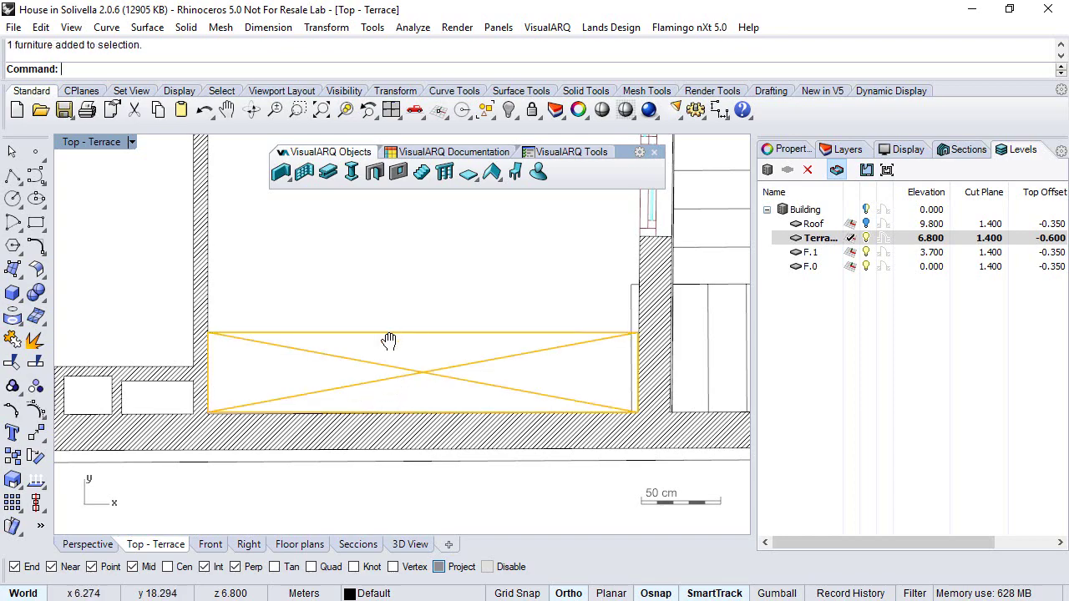
{"action": "right_click_drag", "start_coordinate": [389, 340], "coordinate": [468, 354]}
{"action": "key", "text": "Escape"}
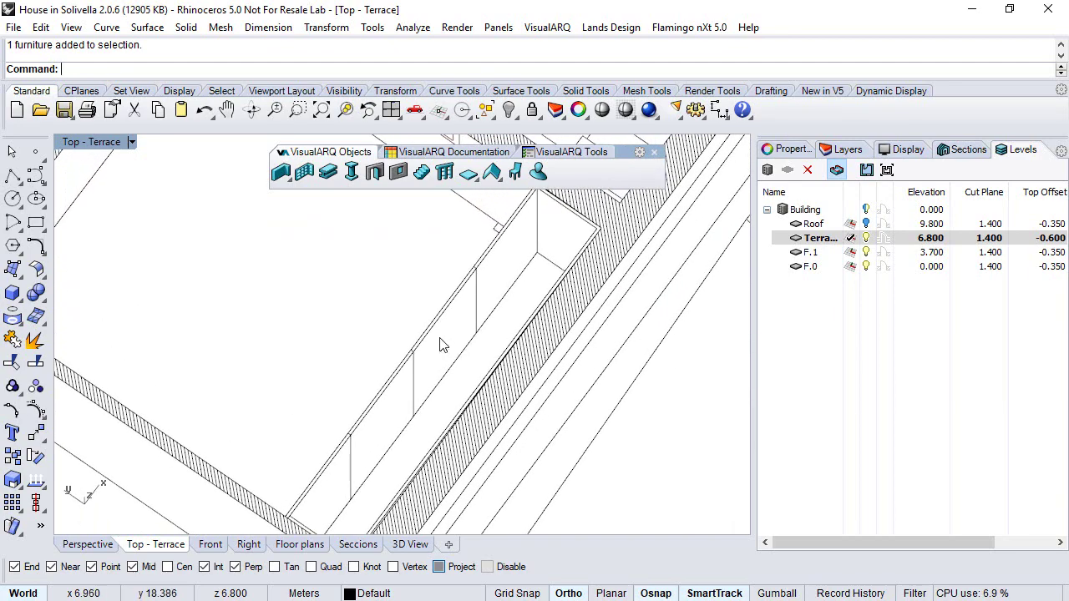
{"action": "left_click", "coordinate": [413, 376]}
{"action": "right_click_drag", "start_coordinate": [413, 376], "coordinate": [561, 324], "text": "ctrl+shift"}
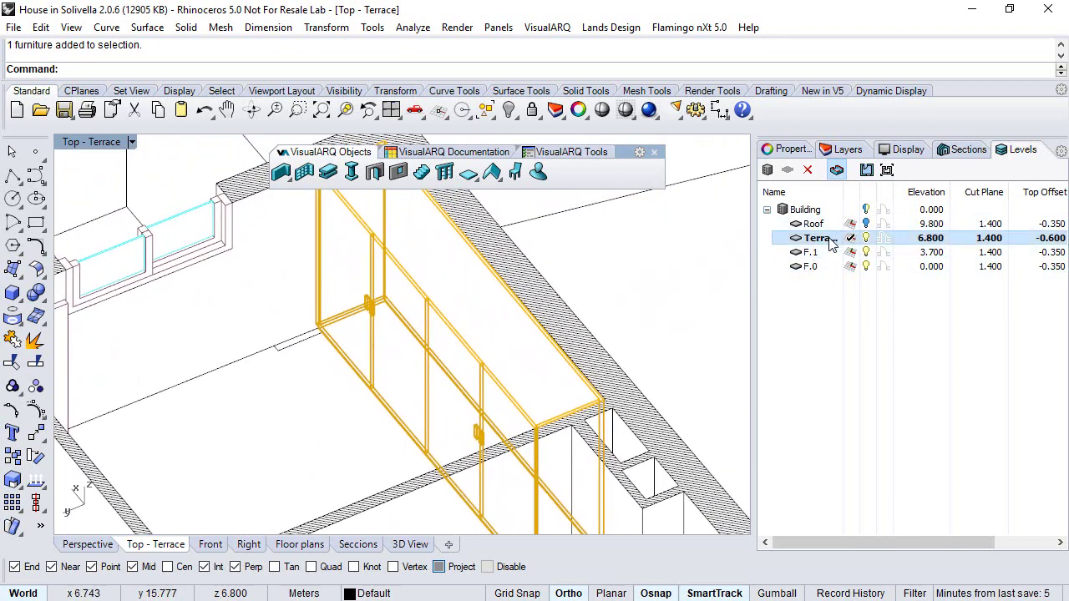
{"action": "left_click", "coordinate": [867, 171]}
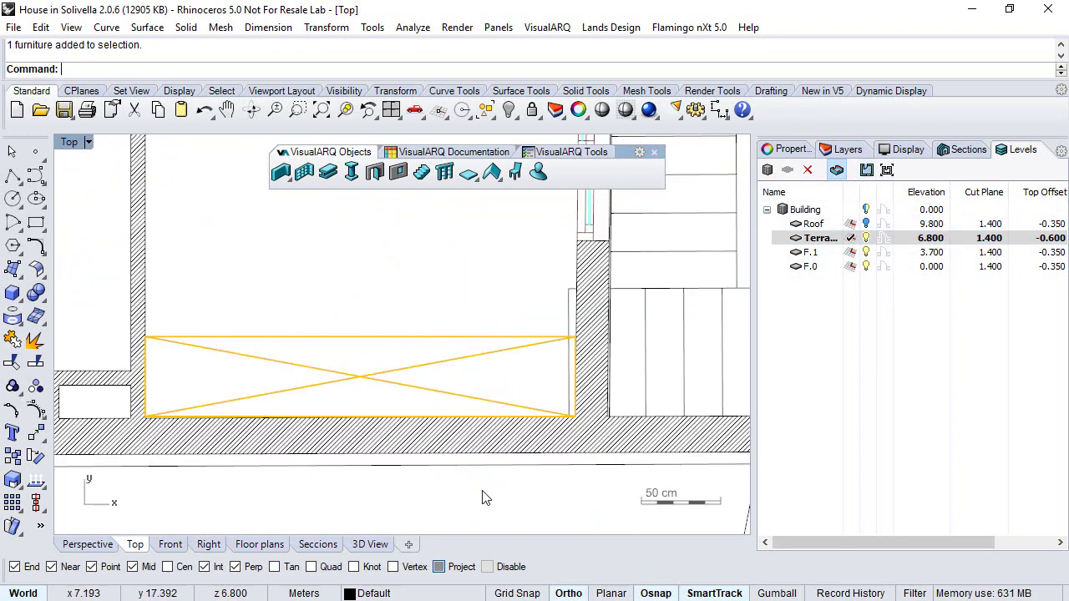
{"action": "key", "text": "Escape"}
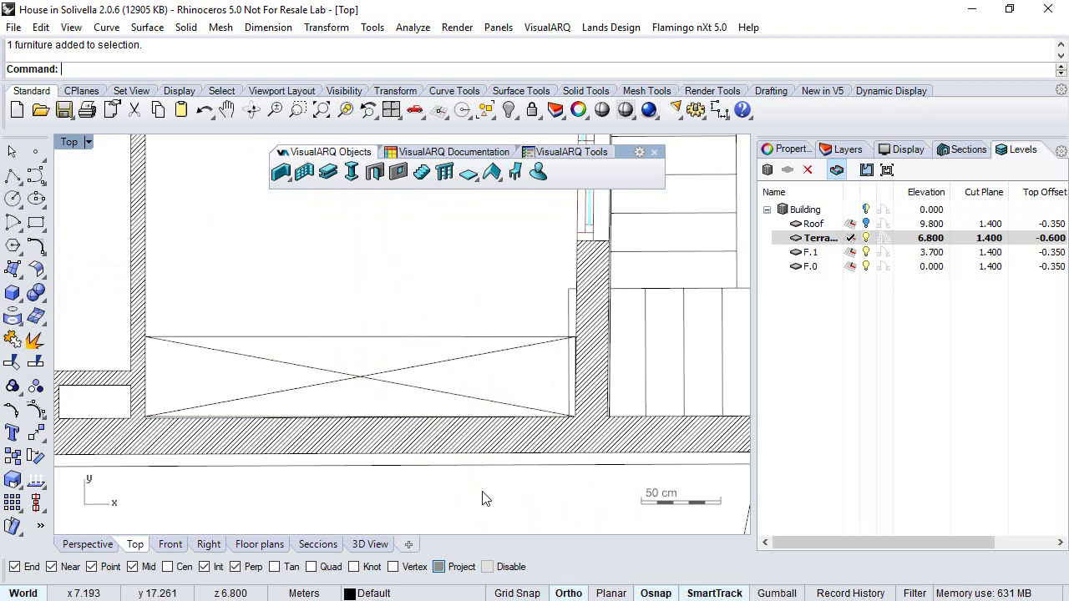
Step: Select the Wardrobe style in the Furniture styles manager and bring up its options menu
{"action": "right_click", "coordinate": [516, 171]}
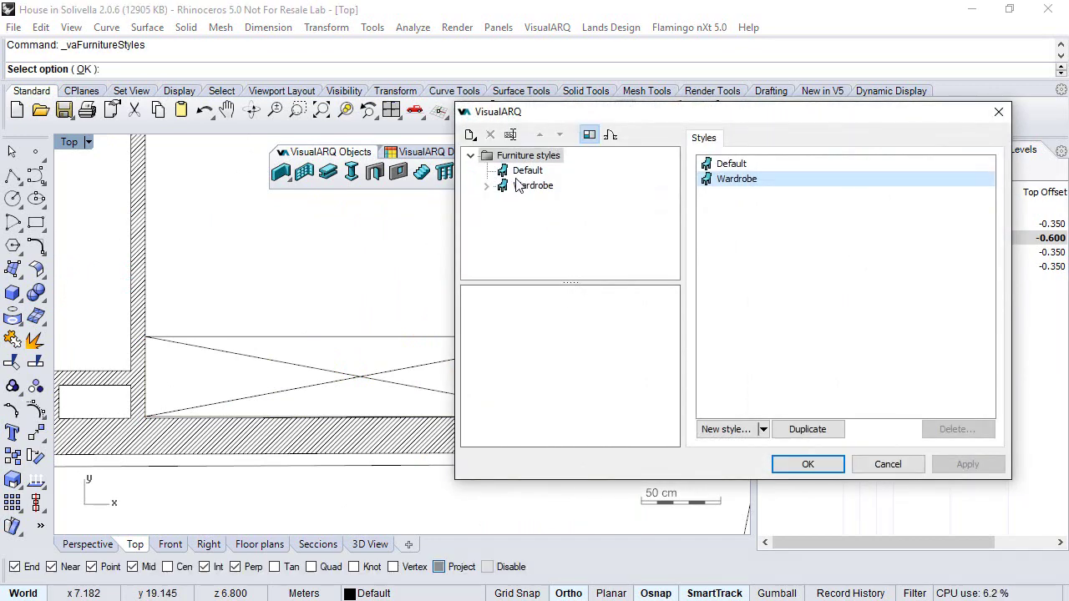
{"action": "left_click", "coordinate": [517, 186]}
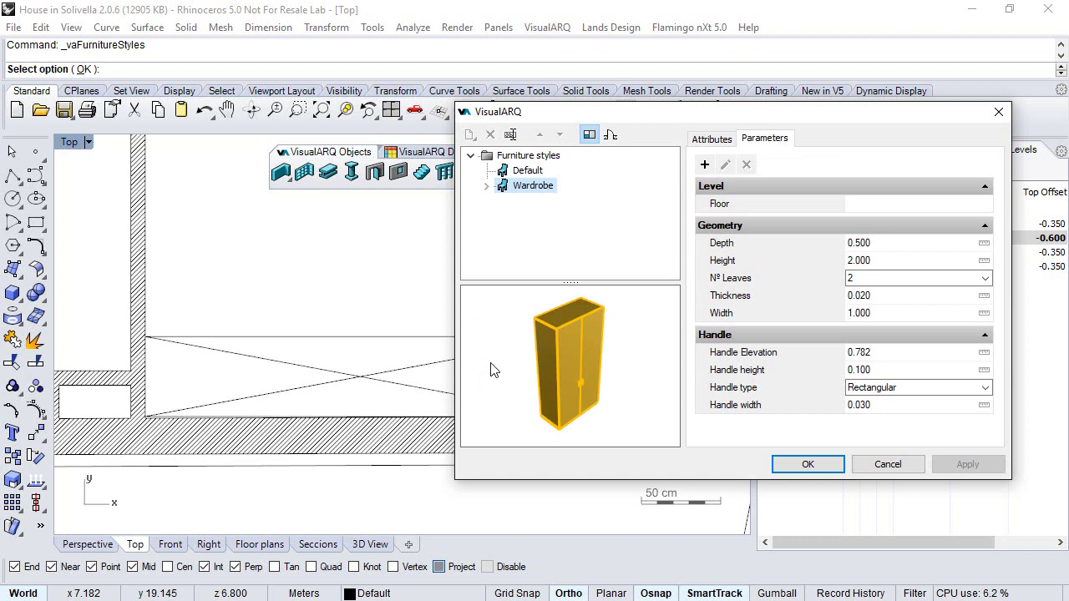
{"action": "right_click_drag", "start_coordinate": [547, 315], "coordinate": [557, 327]}
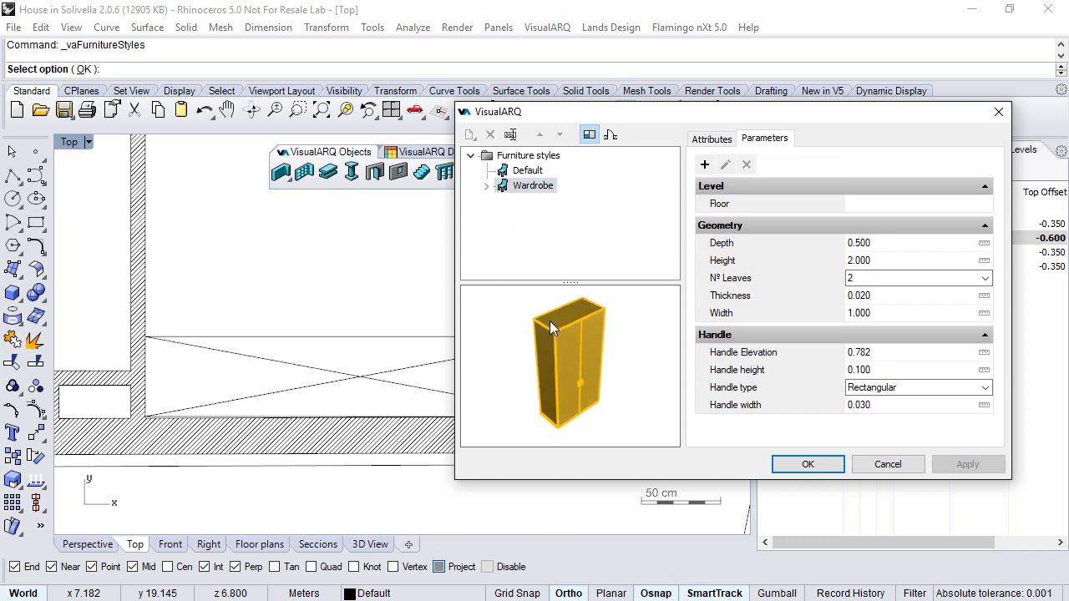
{"action": "right_click", "coordinate": [526, 189]}
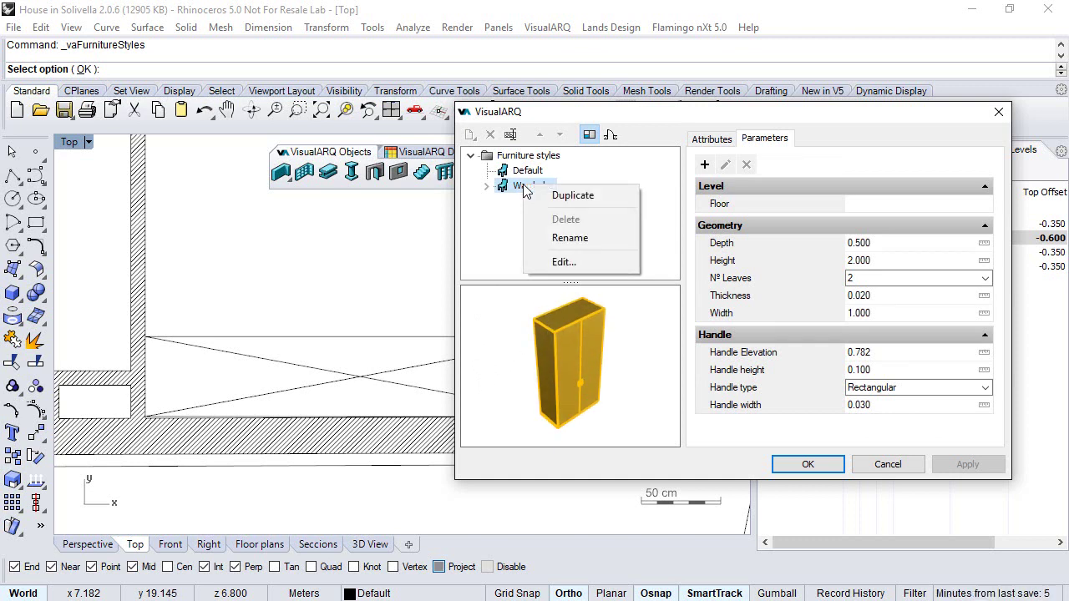
Step: Edit the Wardrobe style and reload the Wardrobe.gh definition in the wizard
{"action": "left_click", "coordinate": [563, 261]}
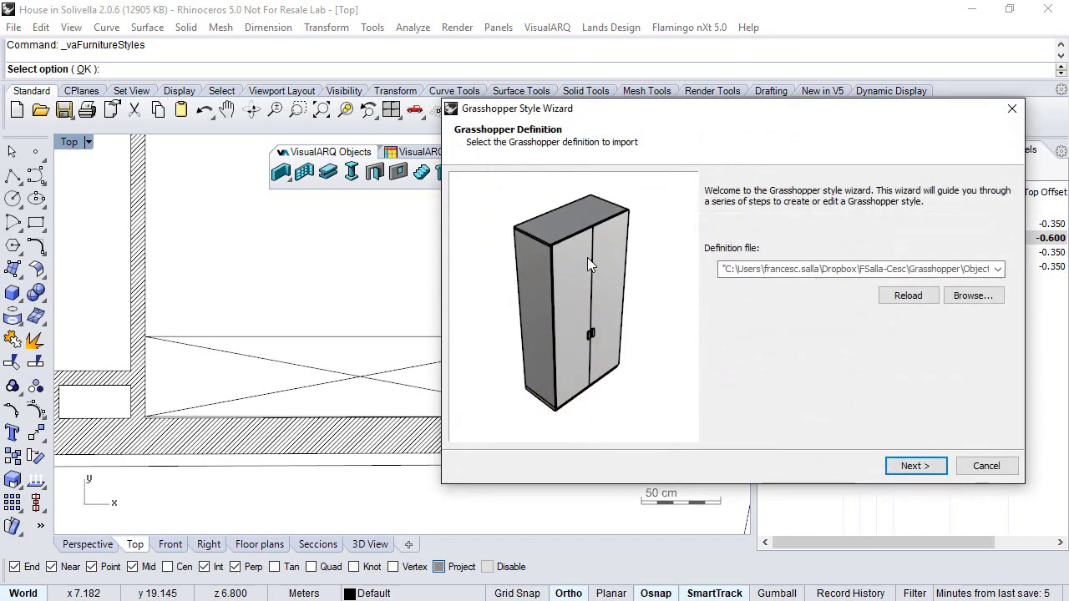
{"action": "left_click", "coordinate": [905, 298]}
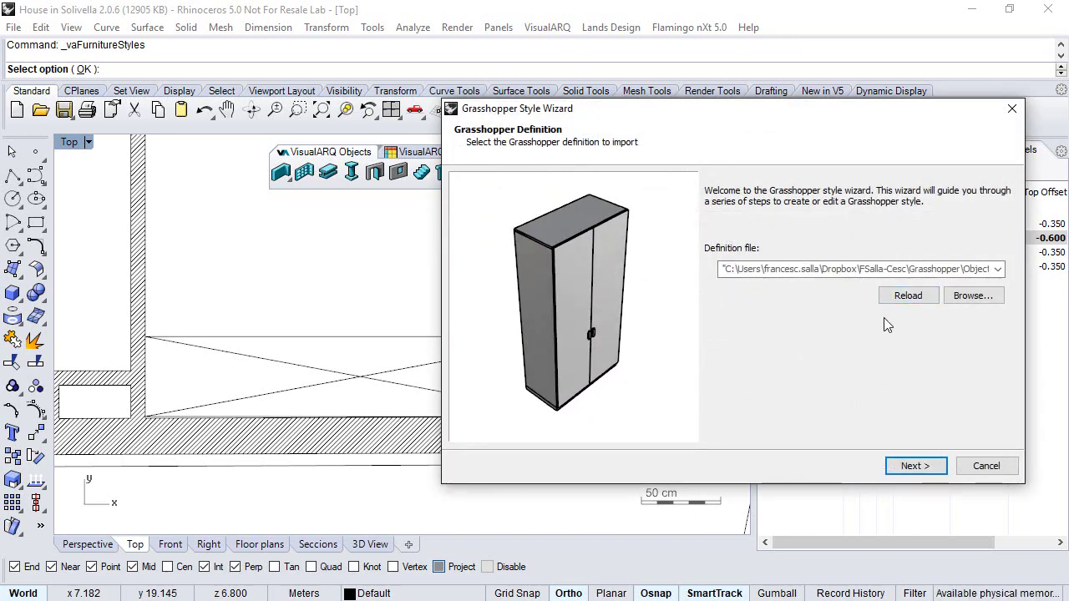
{"action": "left_click", "coordinate": [909, 299]}
{"action": "left_click", "coordinate": [883, 299]}
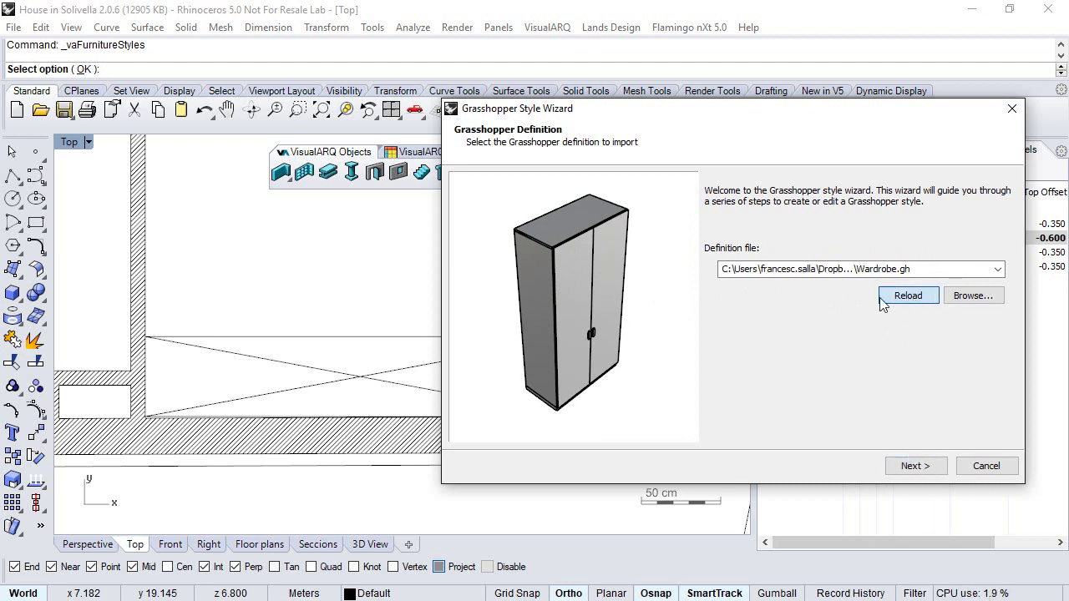
Step: Advance through Configuration and Geometry to the Parameters page, previewing the wardrobe frontally
{"action": "left_click", "coordinate": [905, 465]}
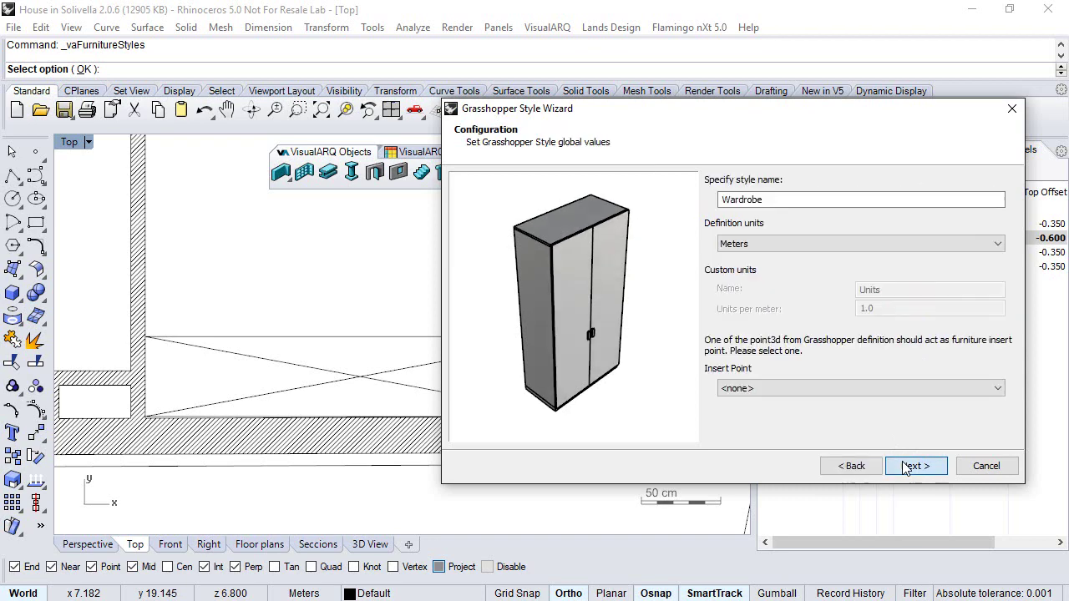
{"action": "left_click", "coordinate": [901, 467]}
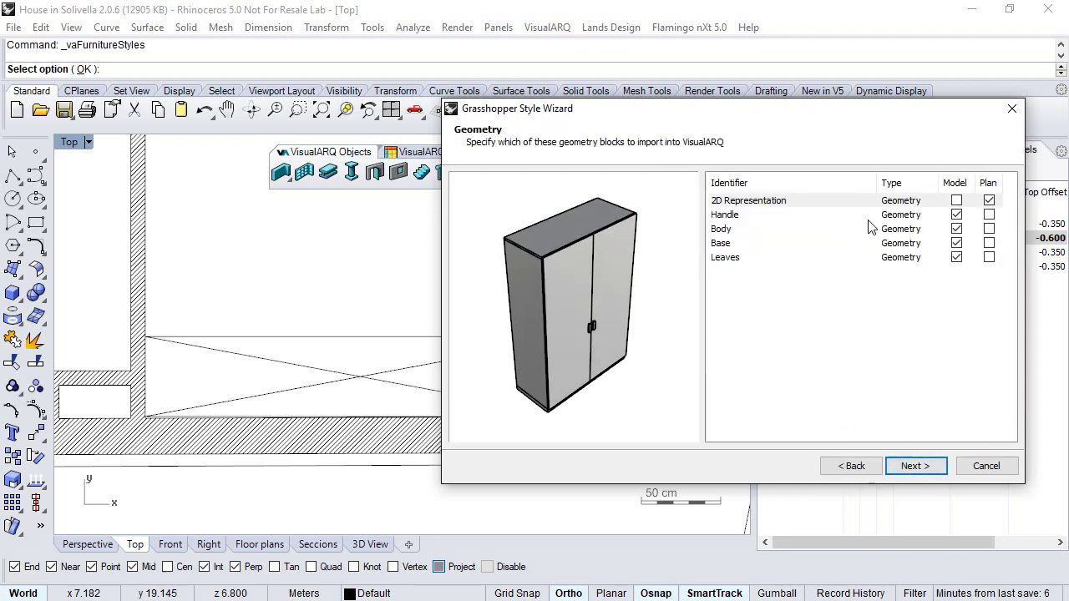
{"action": "left_click", "coordinate": [903, 469]}
{"action": "left_click_drag", "start_coordinate": [608, 325], "coordinate": [553, 301]}
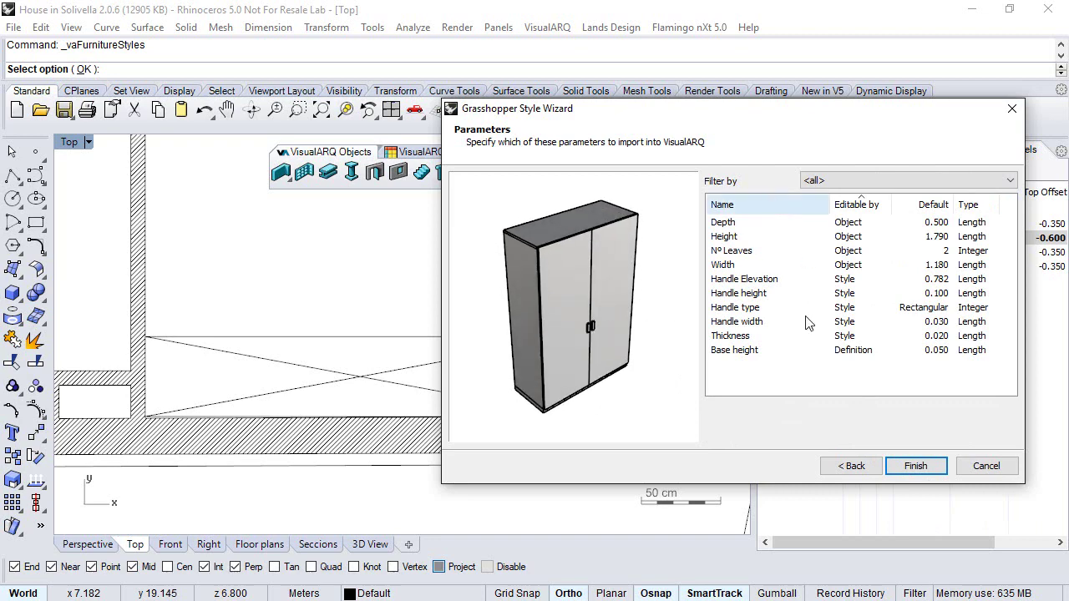